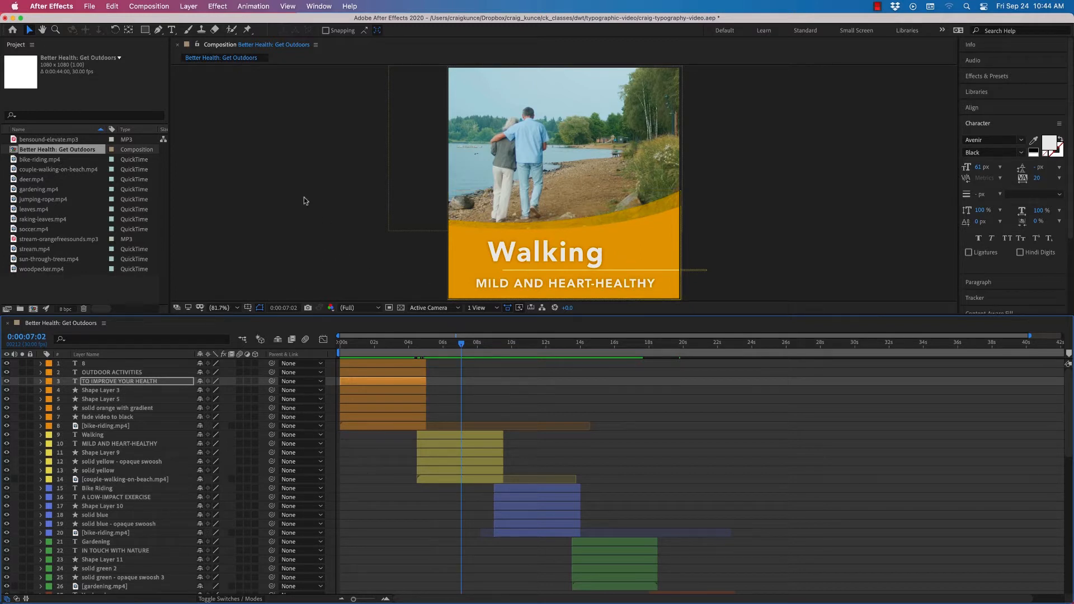
Step: Draw a rectangle about 1084 by 667 px over the lower part of the frame as a new shape layer
{"action": "left_click", "coordinate": [223, 204]}
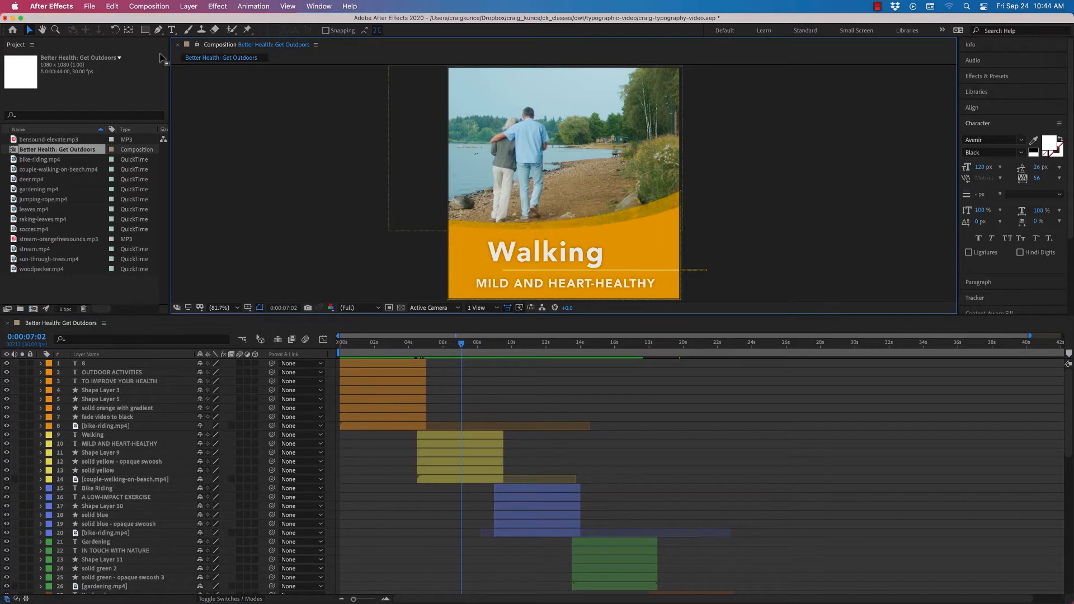
{"action": "left_click", "coordinate": [145, 31]}
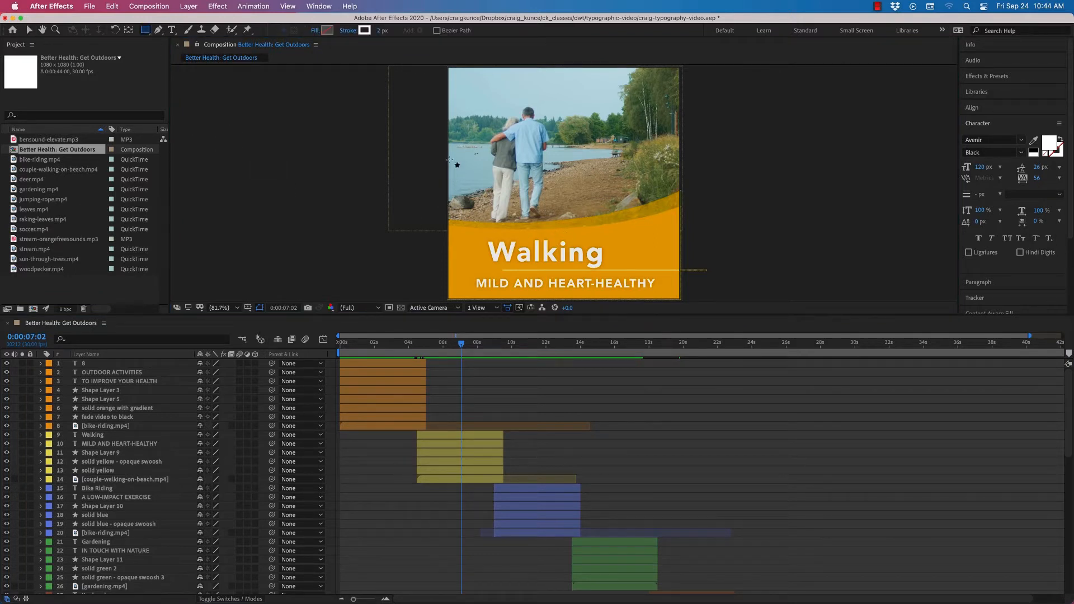
{"action": "left_click_drag", "start_coordinate": [448, 159], "coordinate": [681, 301]}
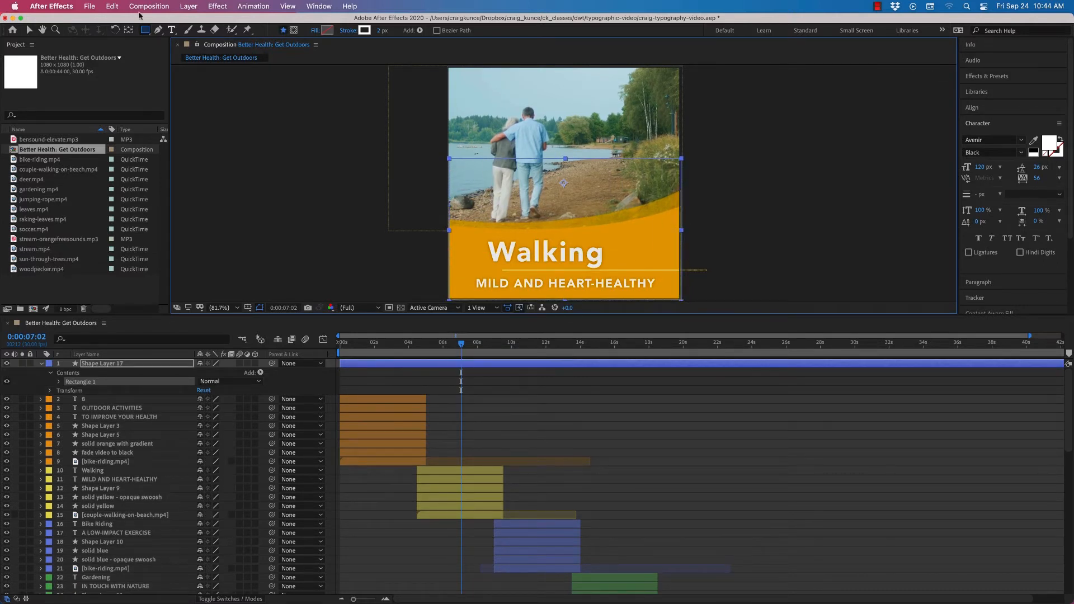
Step: Widen the rectangle slightly past both side edges of the frame and nudge it a little left and down
{"action": "left_click", "coordinate": [29, 30]}
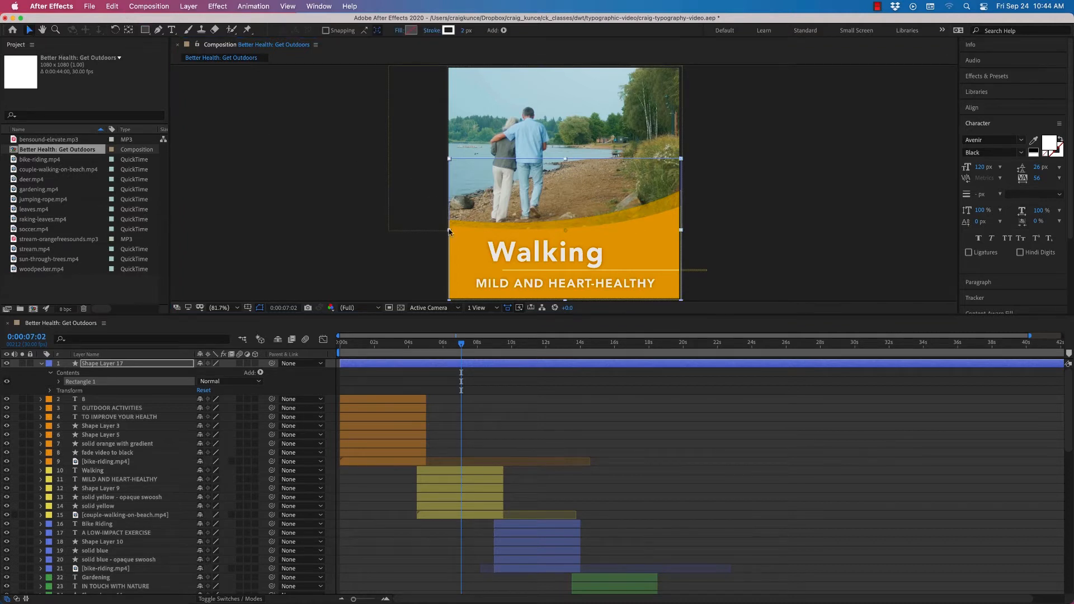
{"action": "left_click_drag", "start_coordinate": [446, 234], "coordinate": [445, 234]}
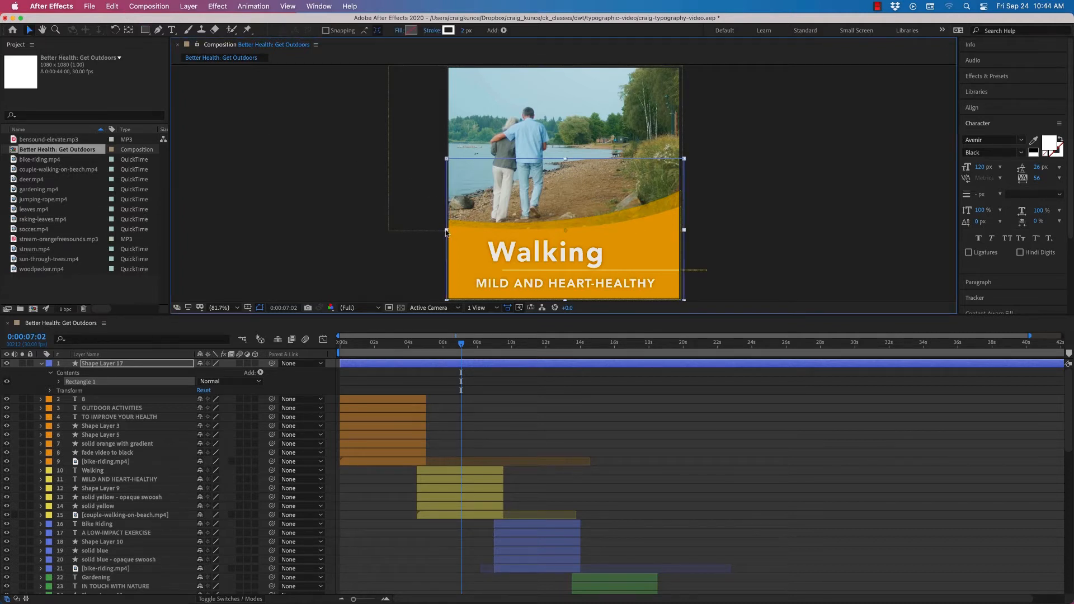
{"action": "left_click_drag", "start_coordinate": [684, 233], "coordinate": [682, 228]}
{"action": "key", "text": "Left"}
{"action": "key", "text": "Left"}
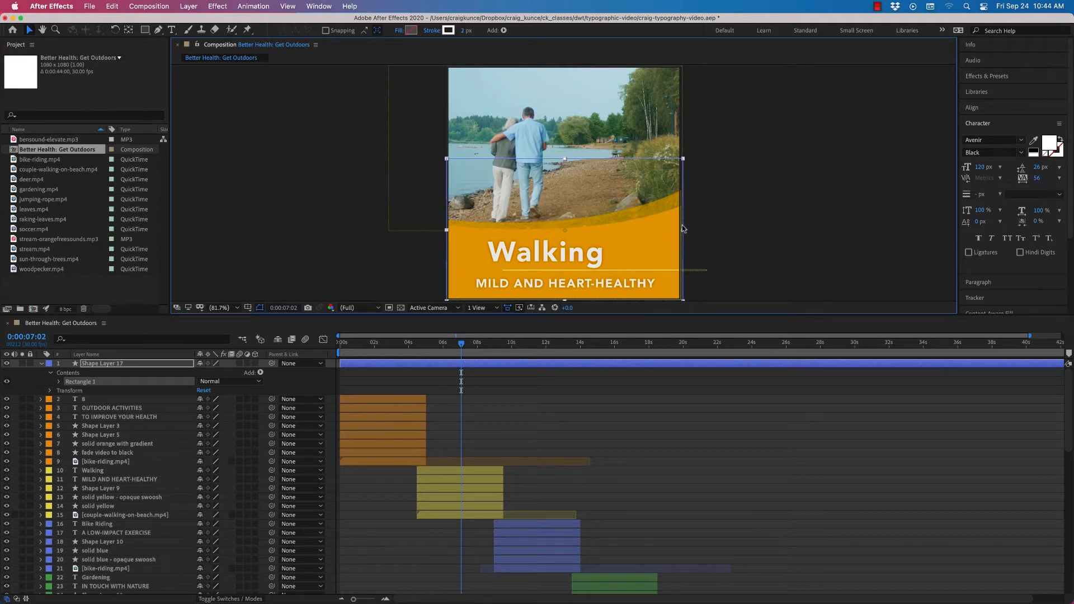
{"action": "key", "text": "Down"}
{"action": "key", "text": "Down"}
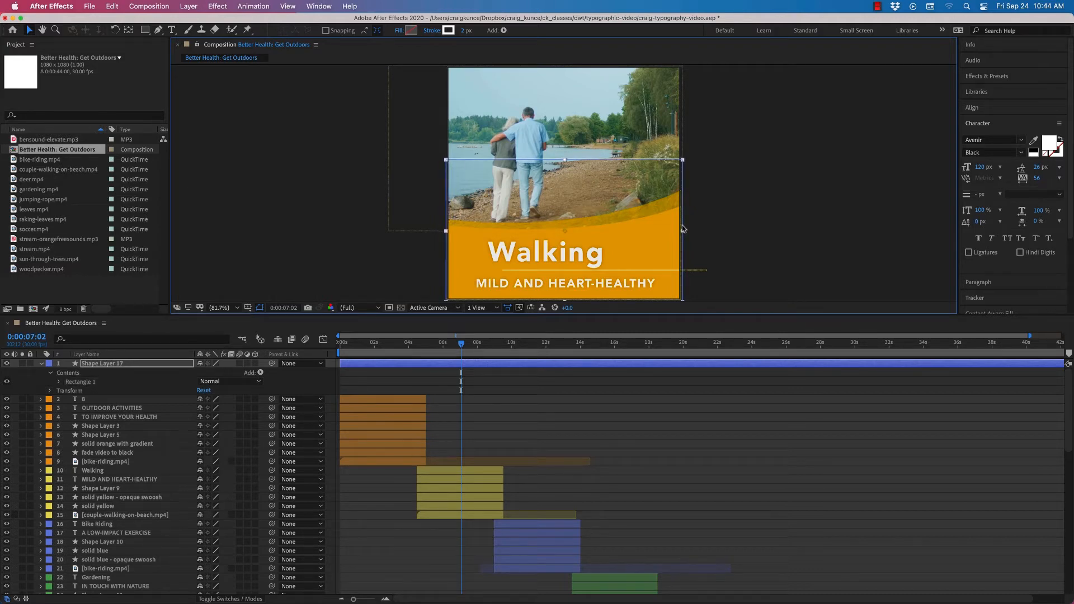
Step: Enlarge the composition view and set the rectangle's fill color to blue 0455D6
{"action": "left_click_drag", "start_coordinate": [598, 317], "coordinate": [599, 394]}
{"action": "scroll", "coordinate": [1067, 485], "scroll_direction": "down", "scroll_amount": 2}
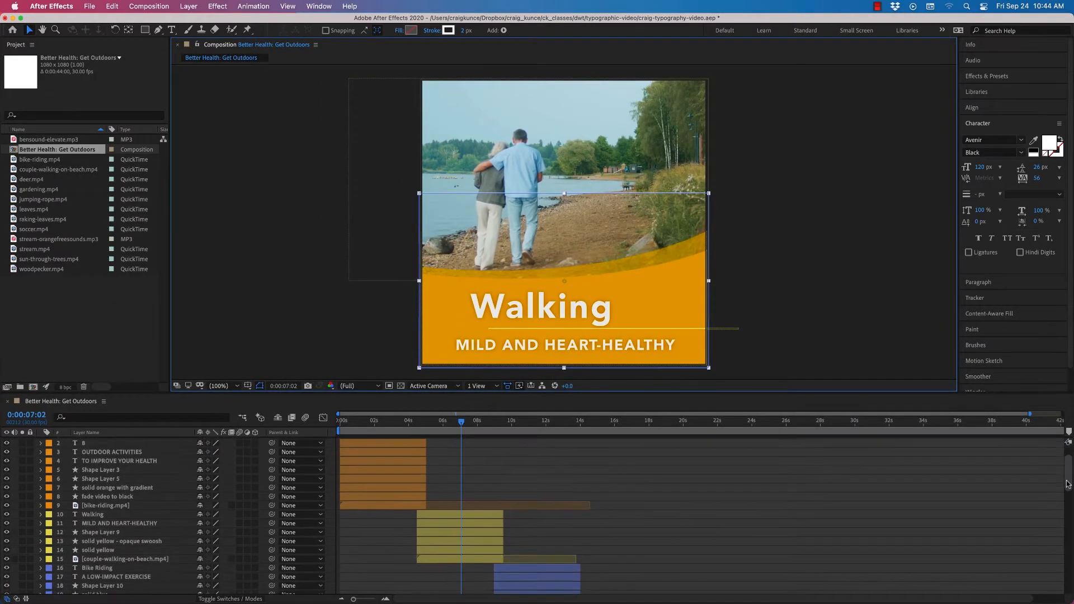
{"action": "scroll", "coordinate": [1068, 484], "scroll_direction": "down", "scroll_amount": 3}
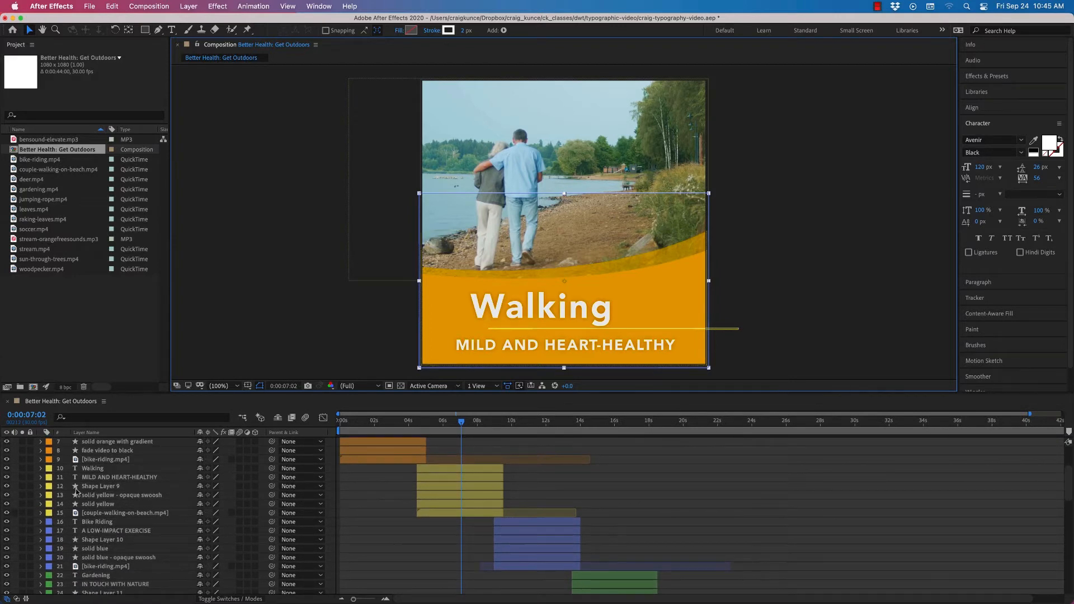
{"action": "scroll", "coordinate": [77, 492], "scroll_direction": "up", "scroll_amount": 5}
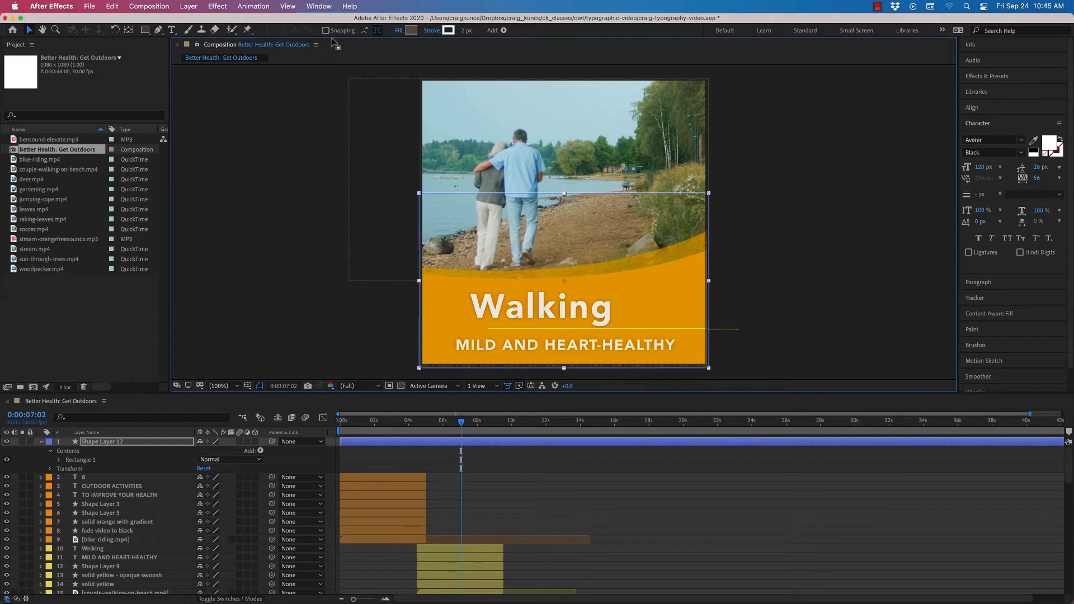
{"action": "left_click", "coordinate": [411, 30]}
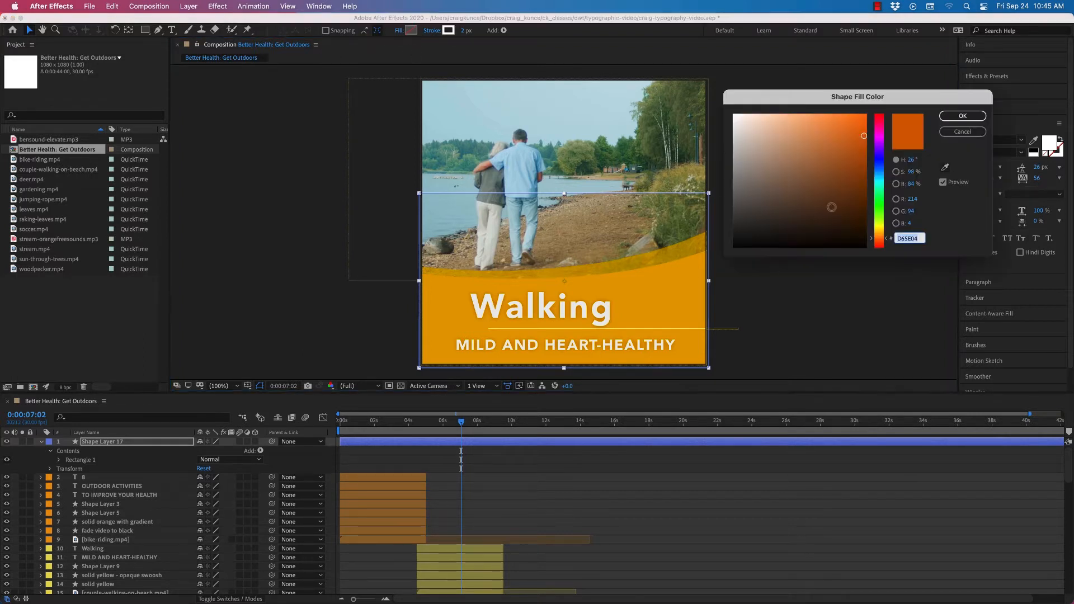
{"action": "left_click_drag", "start_coordinate": [882, 177], "coordinate": [882, 170]}
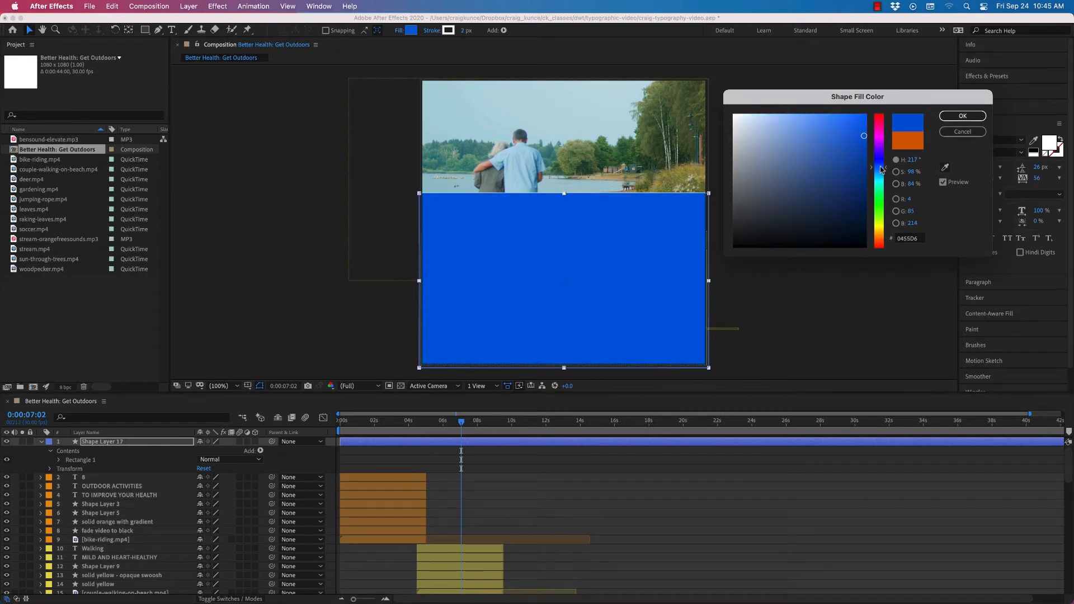
{"action": "left_click", "coordinate": [963, 116]}
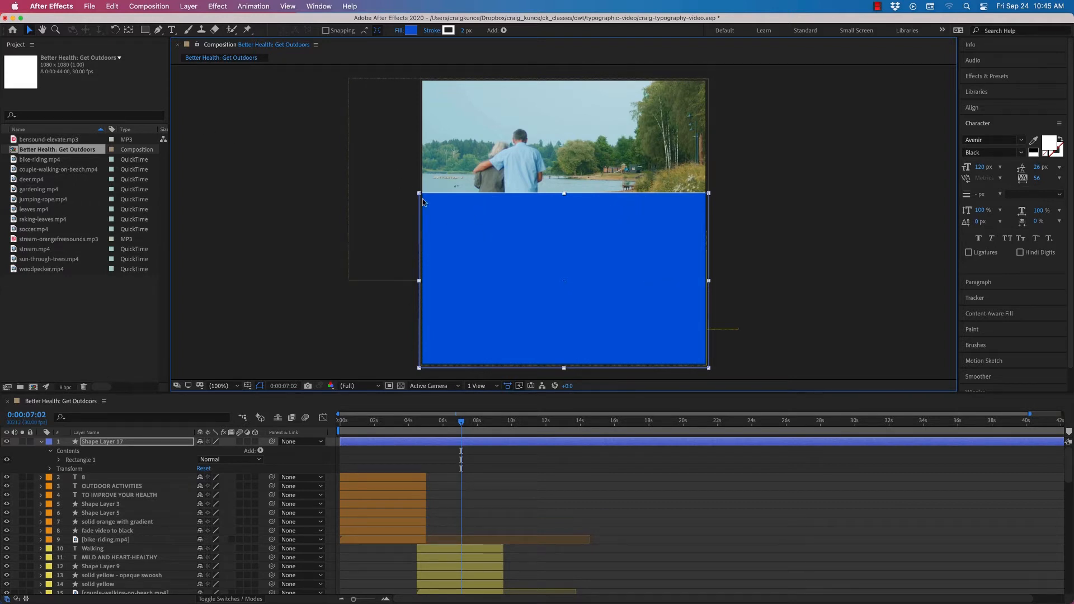
{"action": "left_click", "coordinate": [159, 31]}
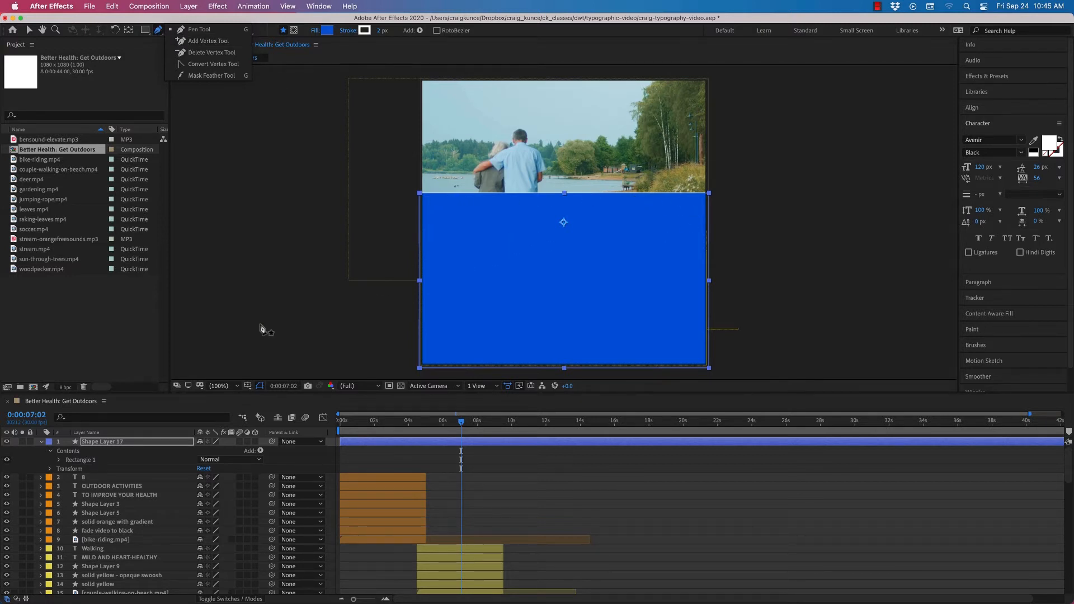
{"action": "left_click", "coordinate": [122, 443]}
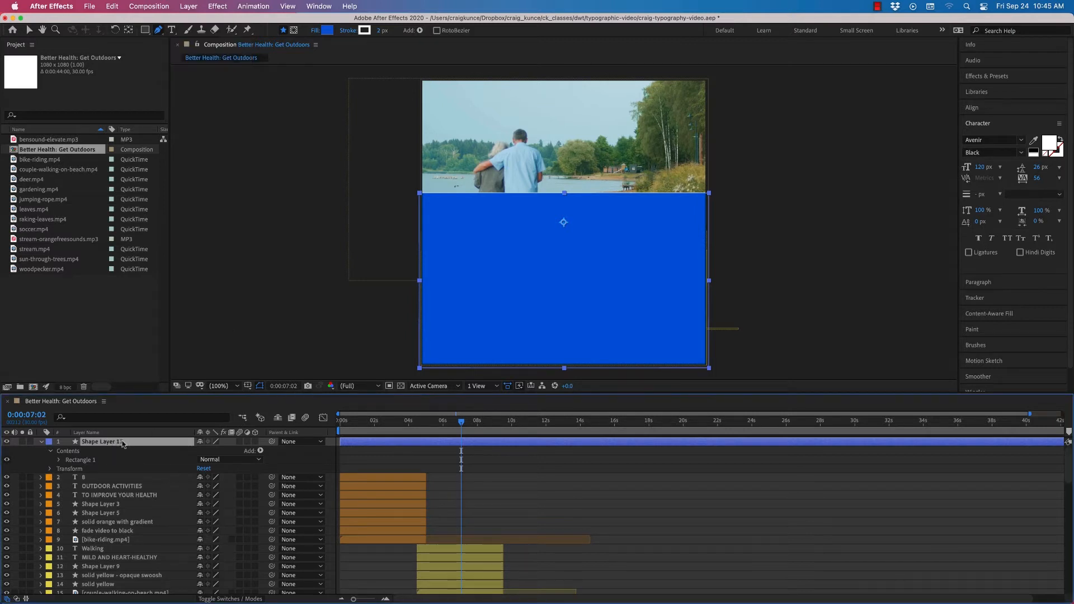
{"action": "left_click", "coordinate": [228, 336]}
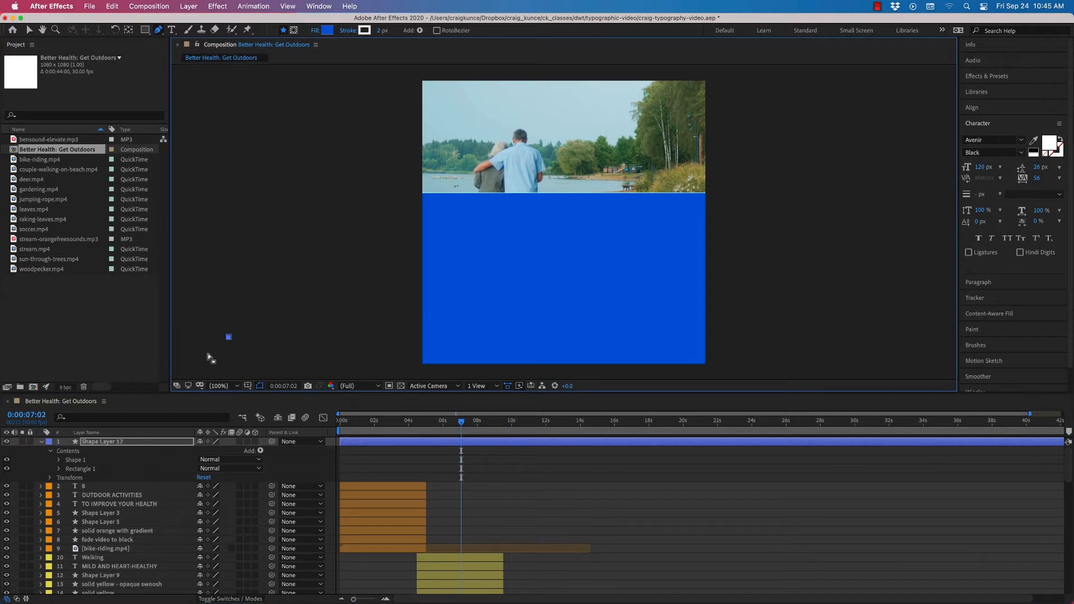
{"action": "key", "text": "super+z"}
{"action": "left_click", "coordinate": [30, 29]}
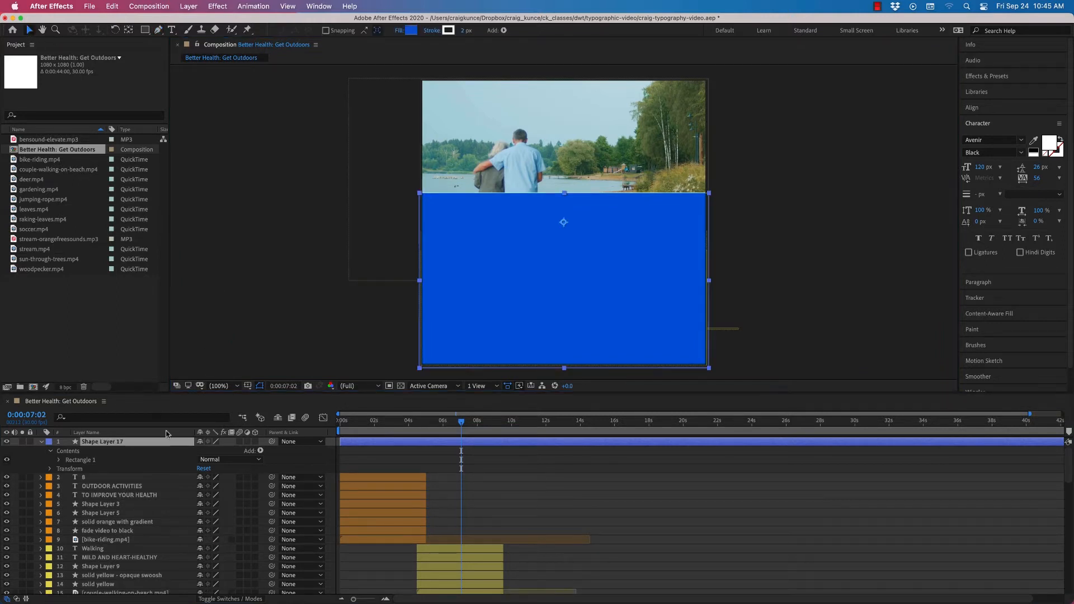
{"action": "left_click", "coordinate": [135, 442]}
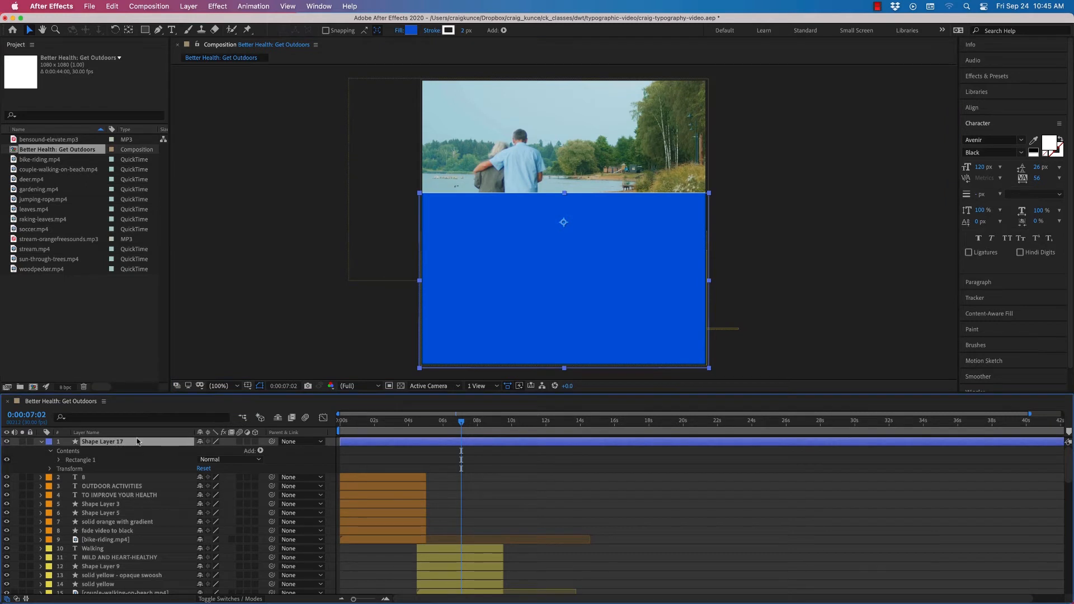
{"action": "right_click", "coordinate": [134, 443]}
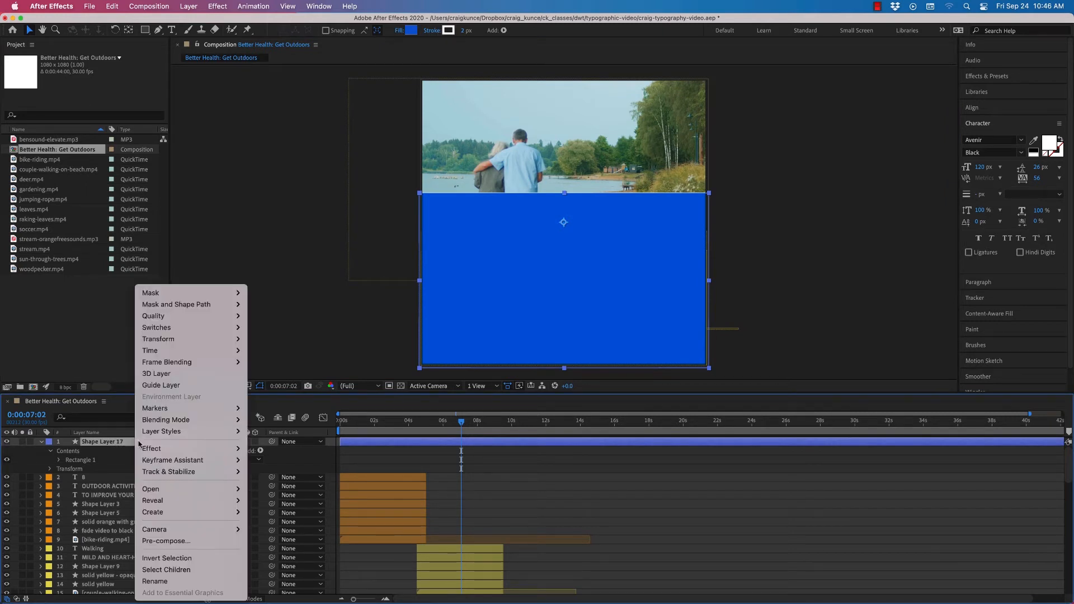
{"action": "mouse_move", "coordinate": [155, 433]}
{"action": "mouse_move", "coordinate": [178, 490]}
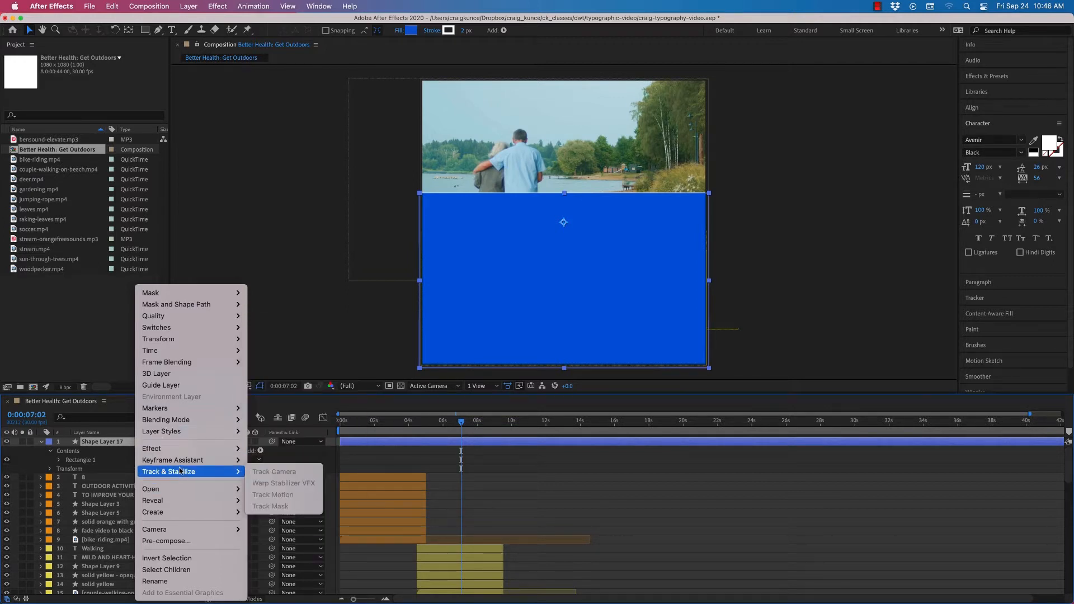
{"action": "mouse_move", "coordinate": [179, 466]}
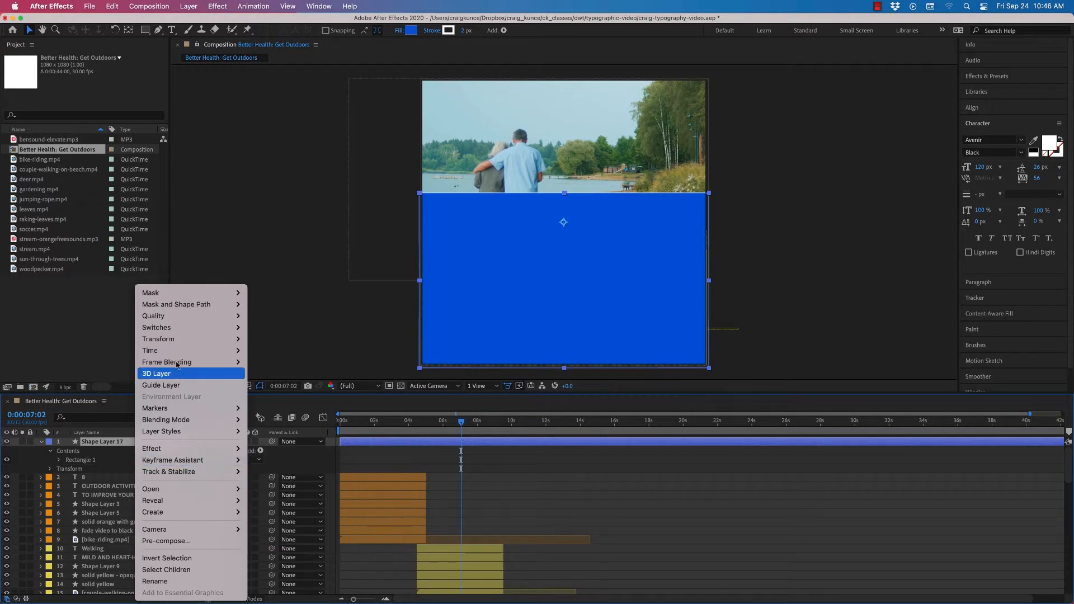
{"action": "mouse_move", "coordinate": [182, 318]}
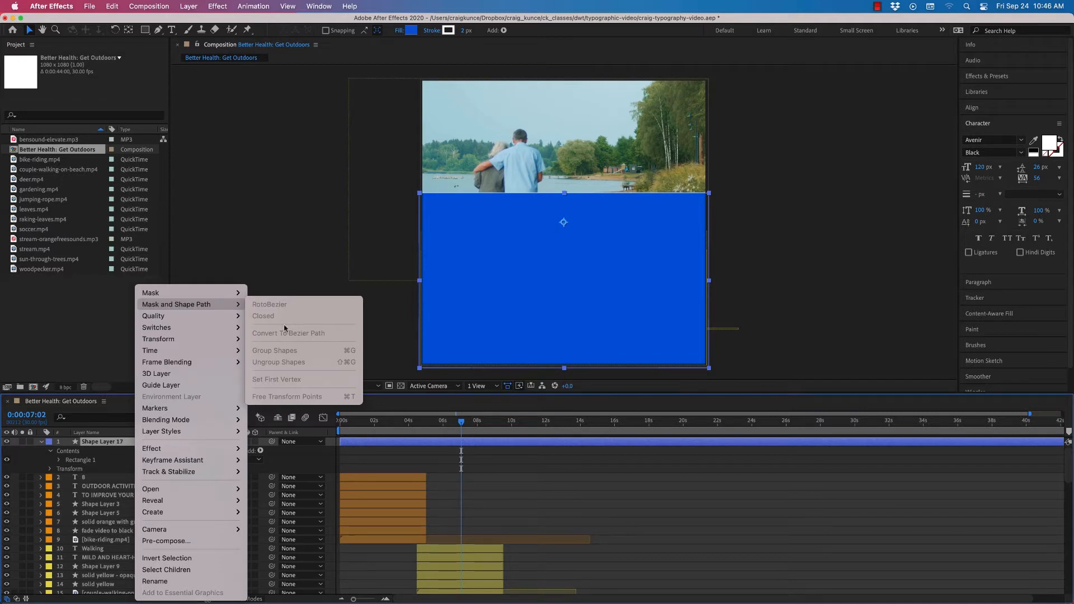
{"action": "left_click", "coordinate": [227, 238]}
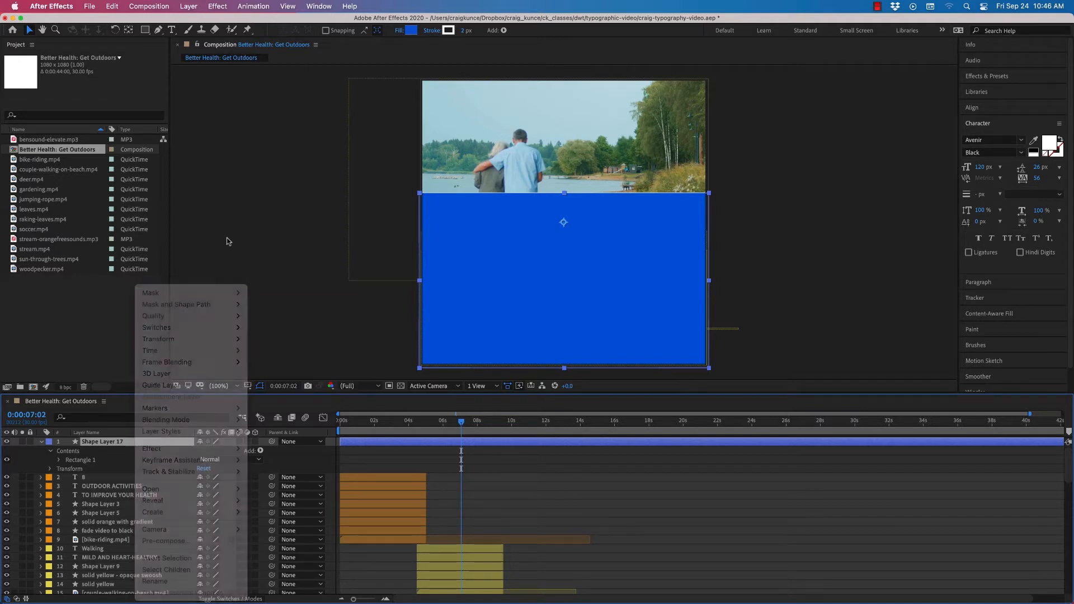
Step: Expand Rectangle 1 in the new shape layer and convert its Rectangle Path 1 to a Bezier path
{"action": "left_click", "coordinate": [59, 461]}
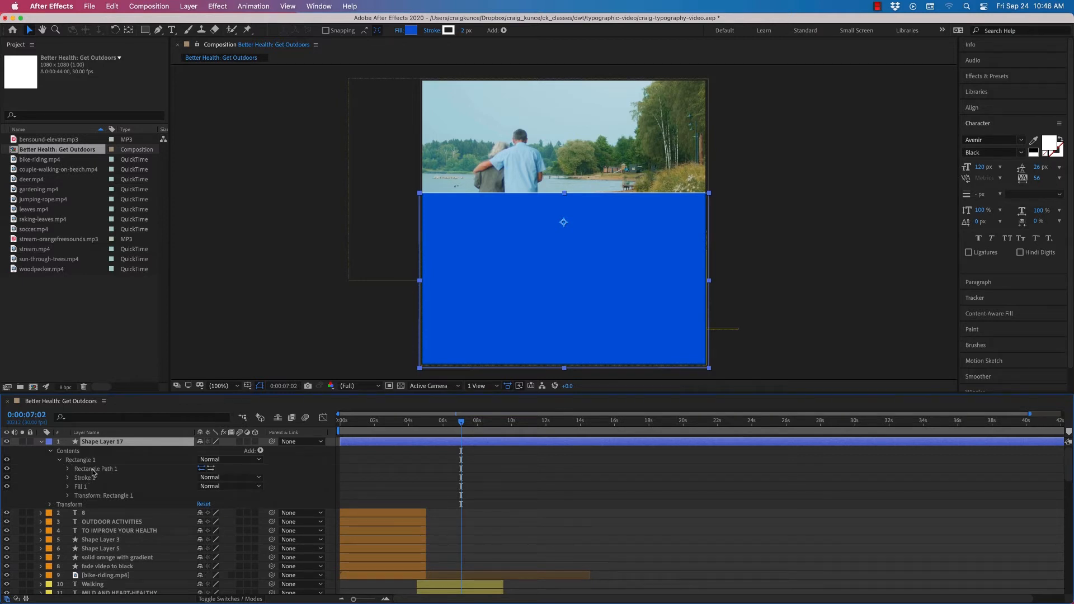
{"action": "left_click", "coordinate": [89, 480]}
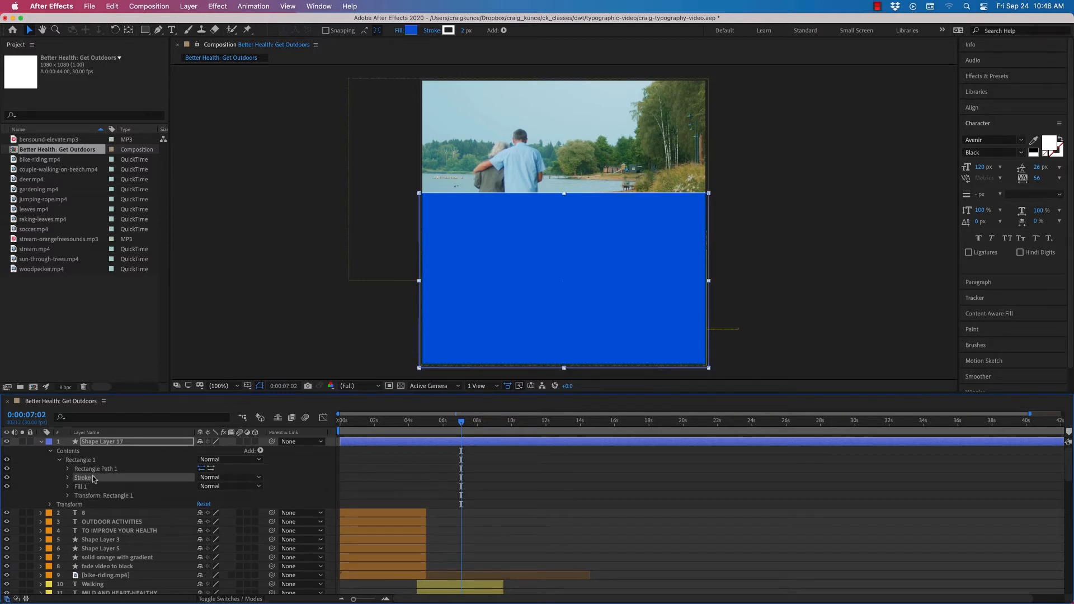
{"action": "right_click", "coordinate": [131, 480]}
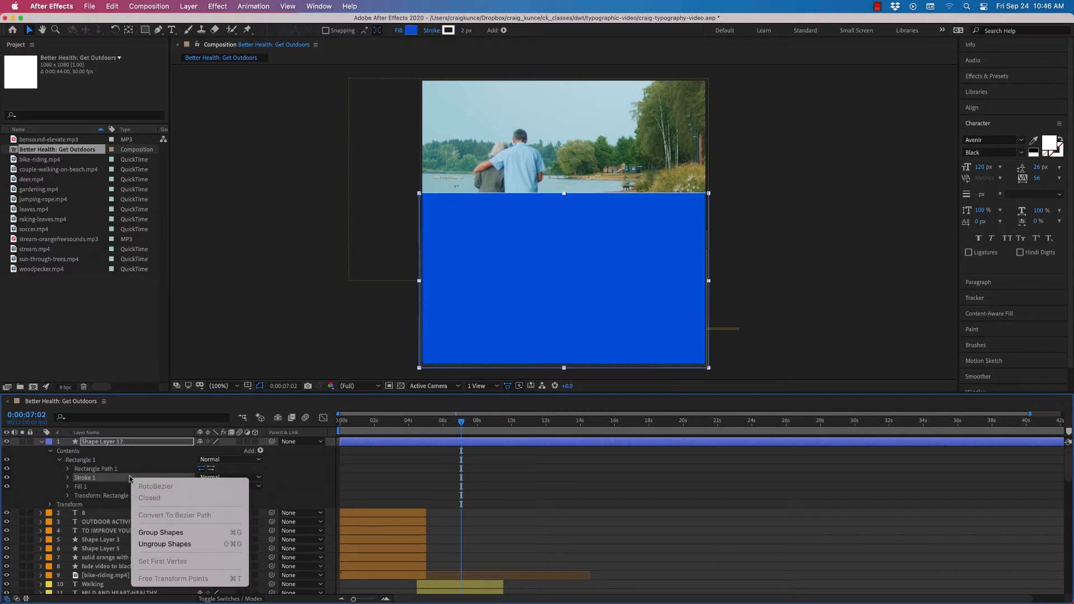
{"action": "left_click", "coordinate": [122, 469]}
{"action": "left_click", "coordinate": [107, 469]}
{"action": "right_click", "coordinate": [114, 472]}
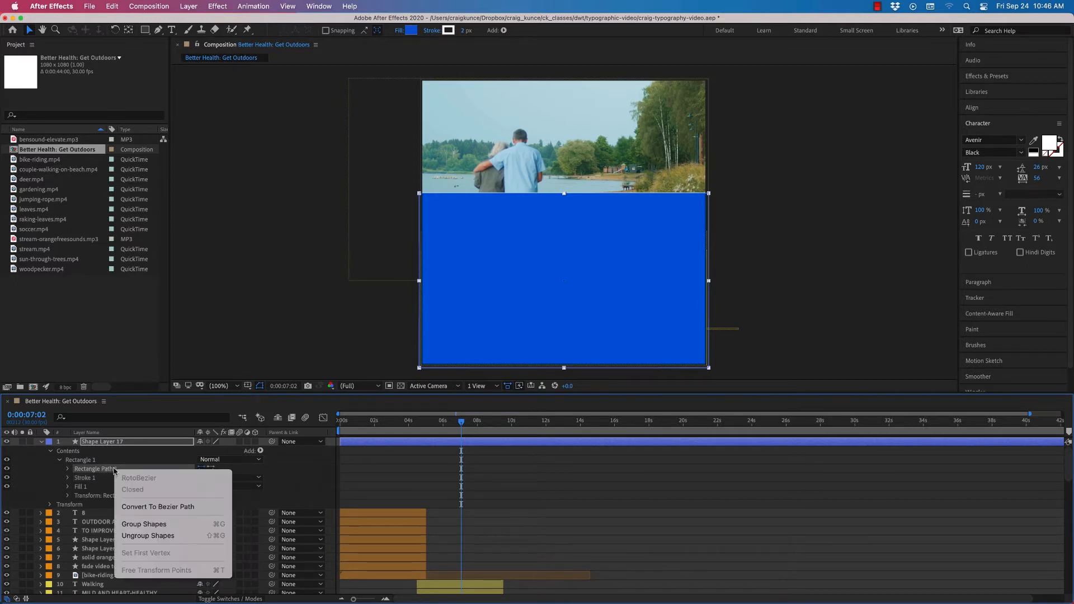
{"action": "left_click", "coordinate": [104, 470]}
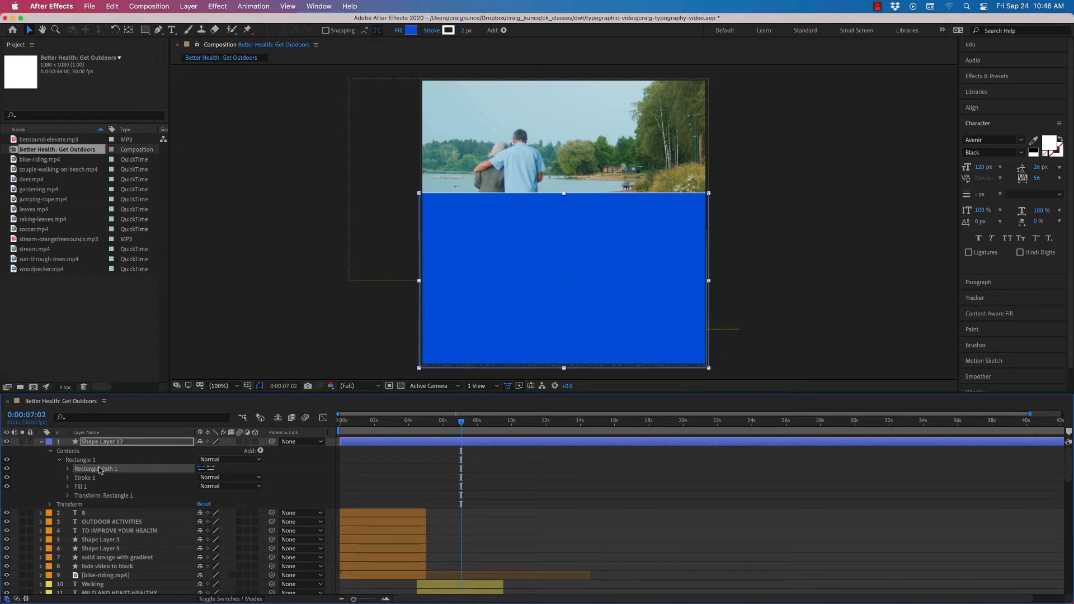
{"action": "left_click", "coordinate": [67, 479]}
{"action": "left_click", "coordinate": [67, 477]}
{"action": "left_click", "coordinate": [68, 470]}
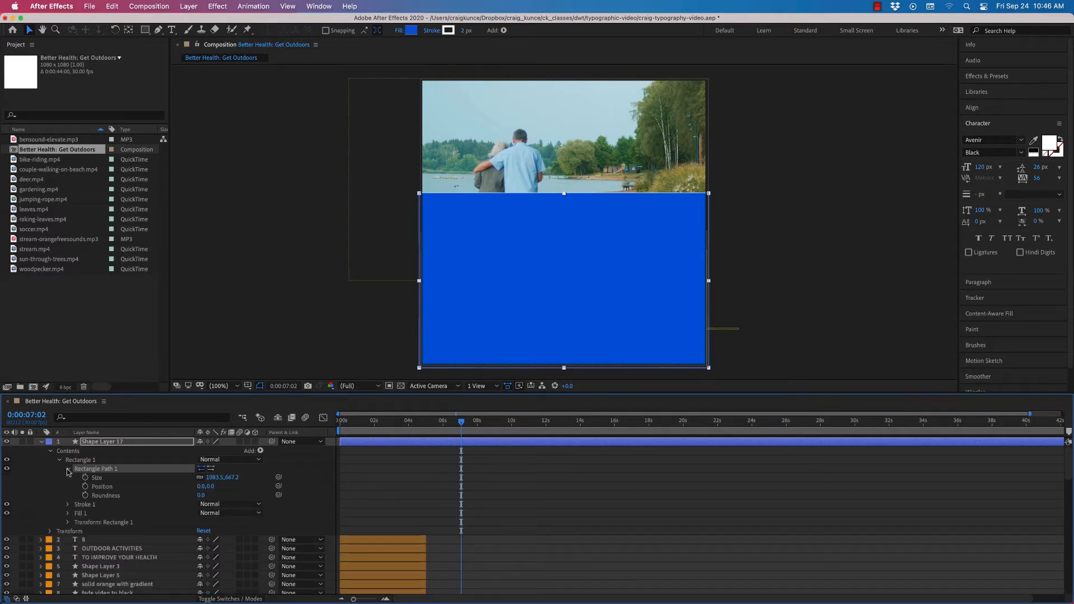
{"action": "left_click", "coordinate": [68, 470]}
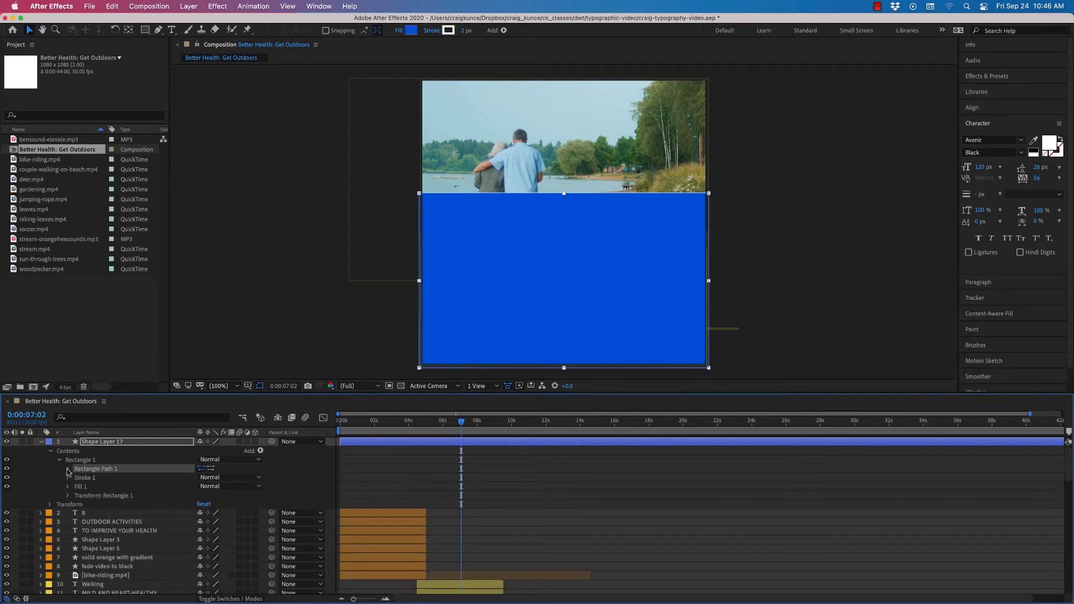
{"action": "right_click", "coordinate": [136, 470]}
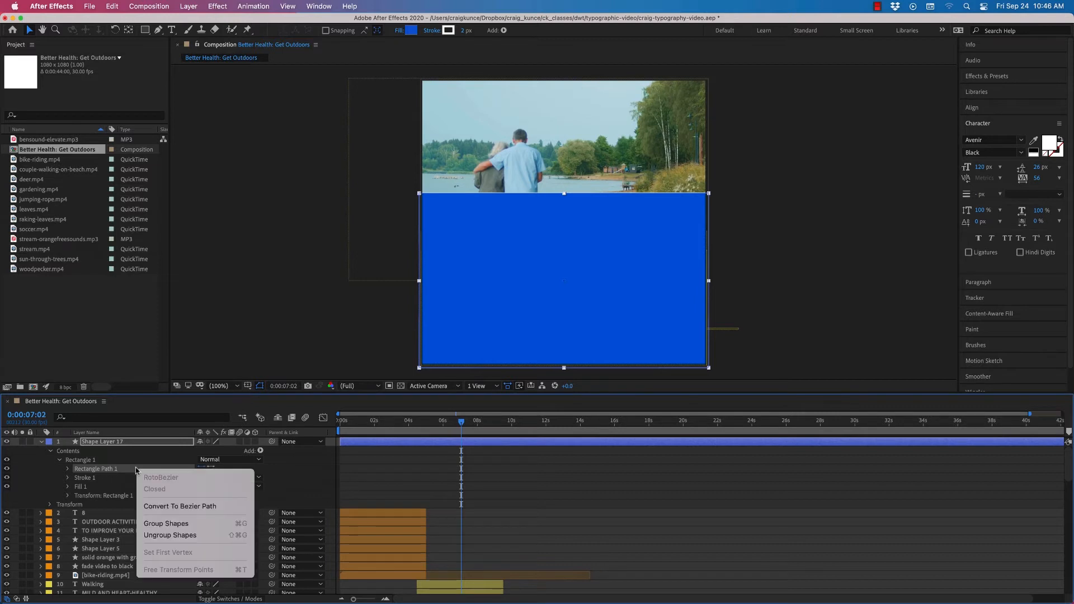
{"action": "left_click", "coordinate": [185, 507]}
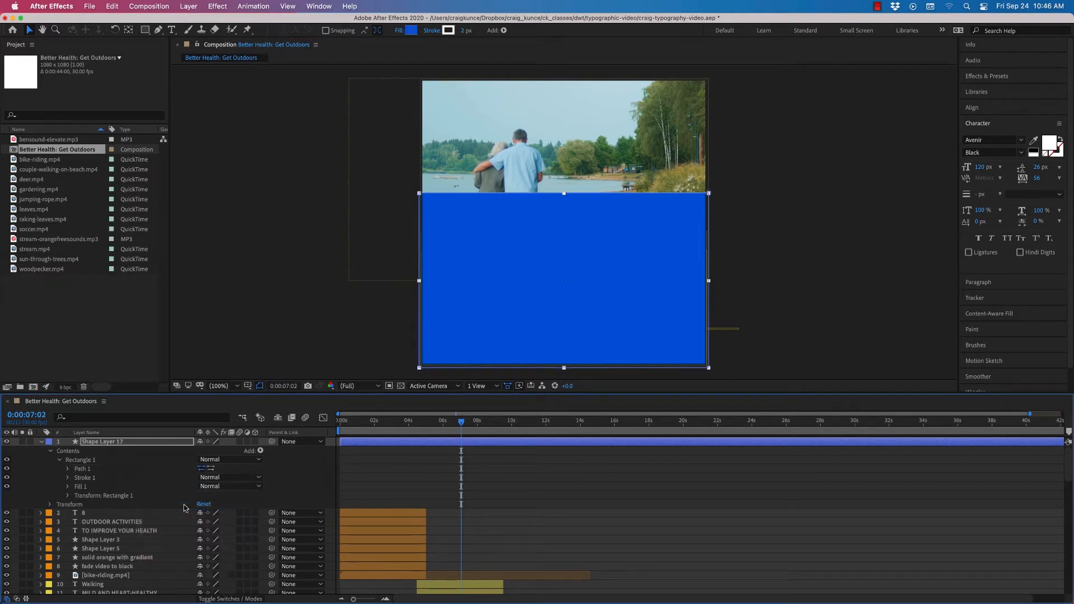
Step: Add a vertex to Path 1 with the Pen tool on the blue rectangle's upper edge, slightly right of its middle
{"action": "left_click", "coordinate": [96, 468]}
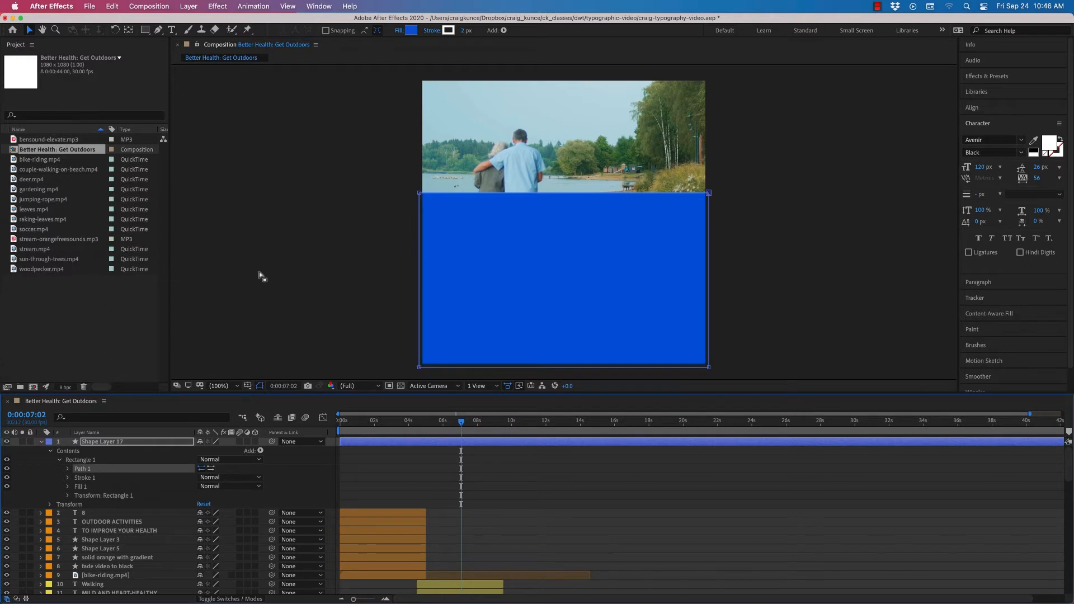
{"action": "left_click", "coordinate": [159, 31]}
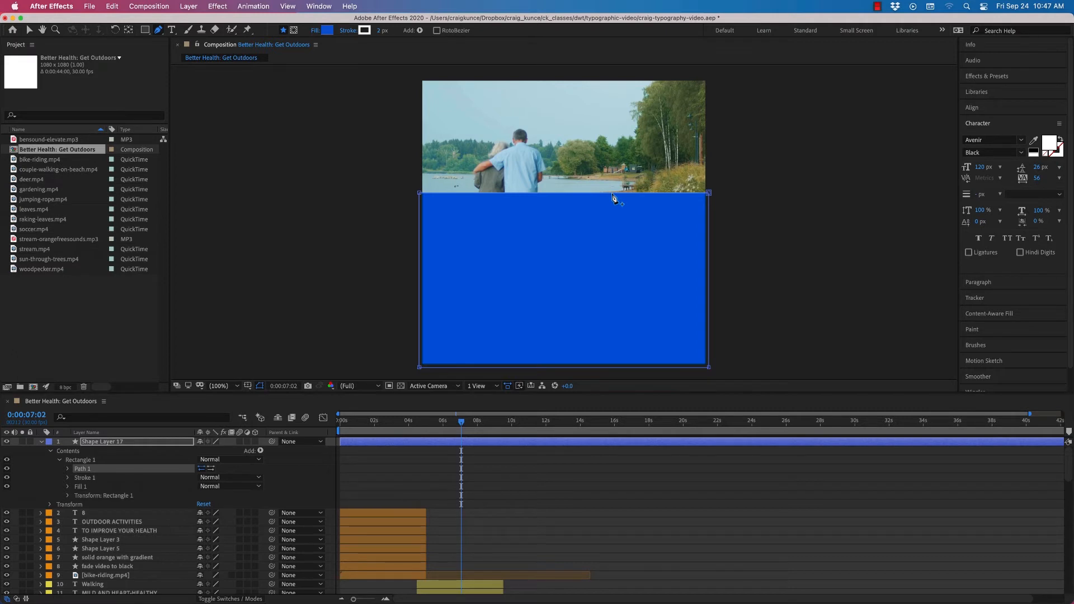
{"action": "left_click", "coordinate": [589, 193]}
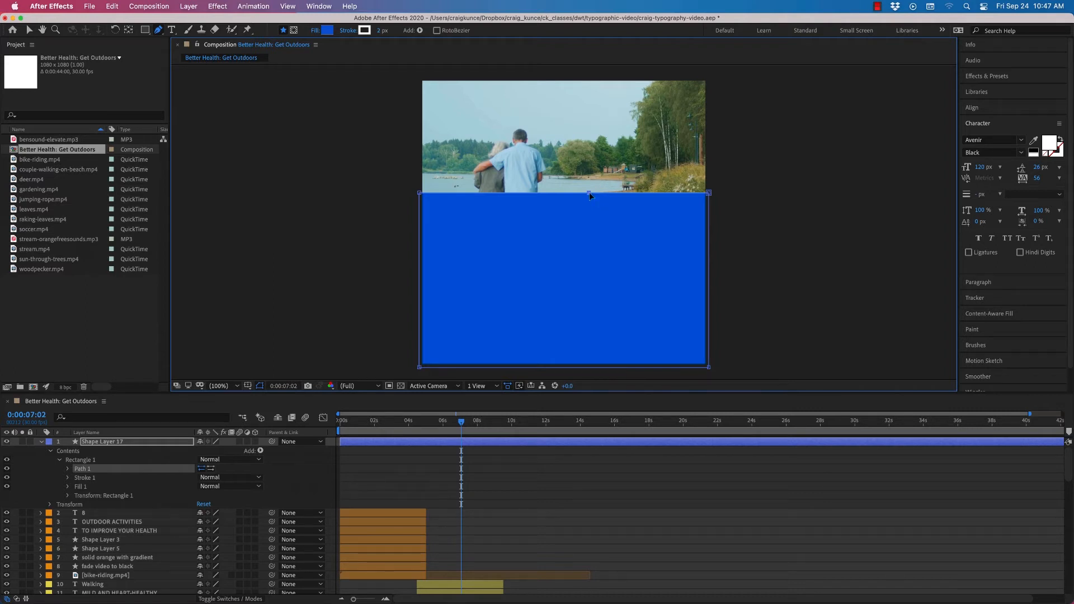
Step: Convert the new upper-edge vertex to a smooth point with long, nearly horizontal Bezier handles using the Convert Vertex tool
{"action": "left_click", "coordinate": [160, 31]}
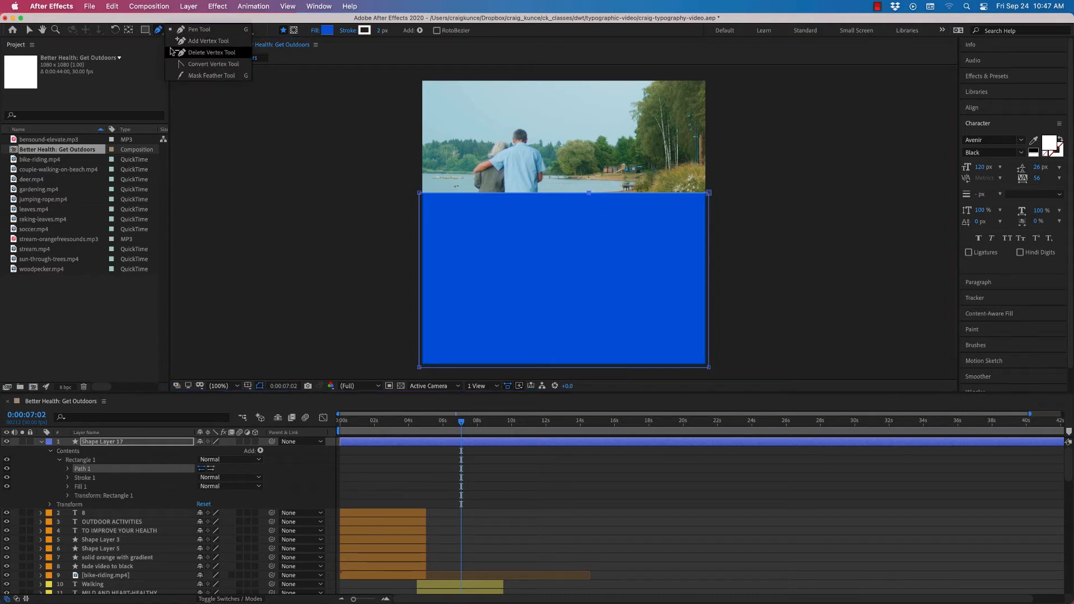
{"action": "left_click", "coordinate": [185, 64]}
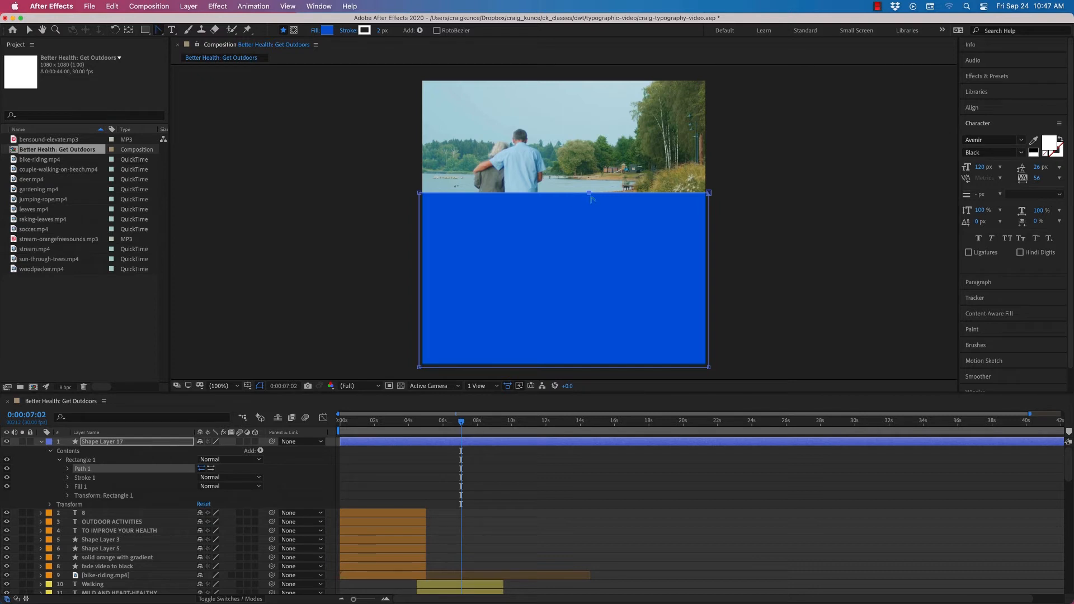
{"action": "mouse_move", "coordinate": [590, 195]}
{"action": "left_mouse_down"}
{"action": "mouse_move", "coordinate": [616, 179]}
{"action": "mouse_move", "coordinate": [662, 190]}
{"action": "left_mouse_up"}
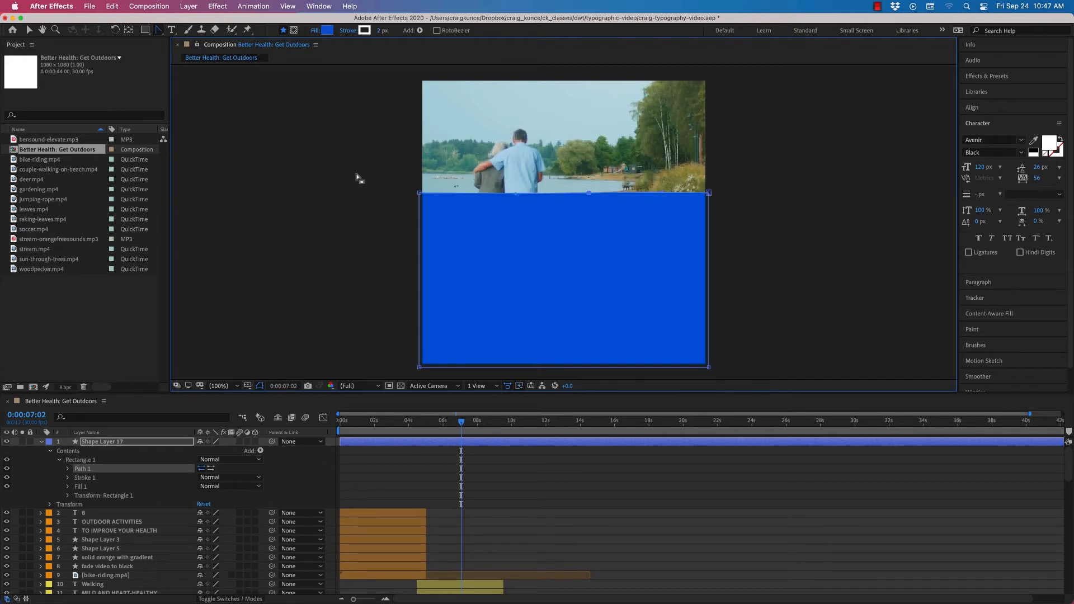
Step: Lower the rectangle's upper-left corner vertex until it sits well below the upper-right corner, curving the edge down toward it
{"action": "left_click", "coordinate": [29, 31]}
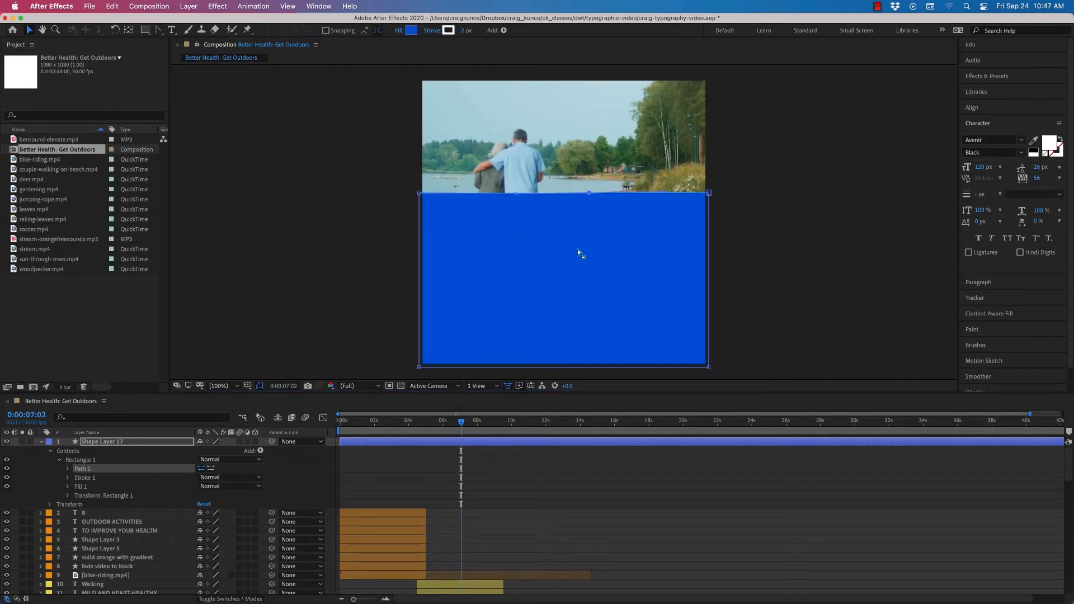
{"action": "left_click", "coordinate": [420, 193]}
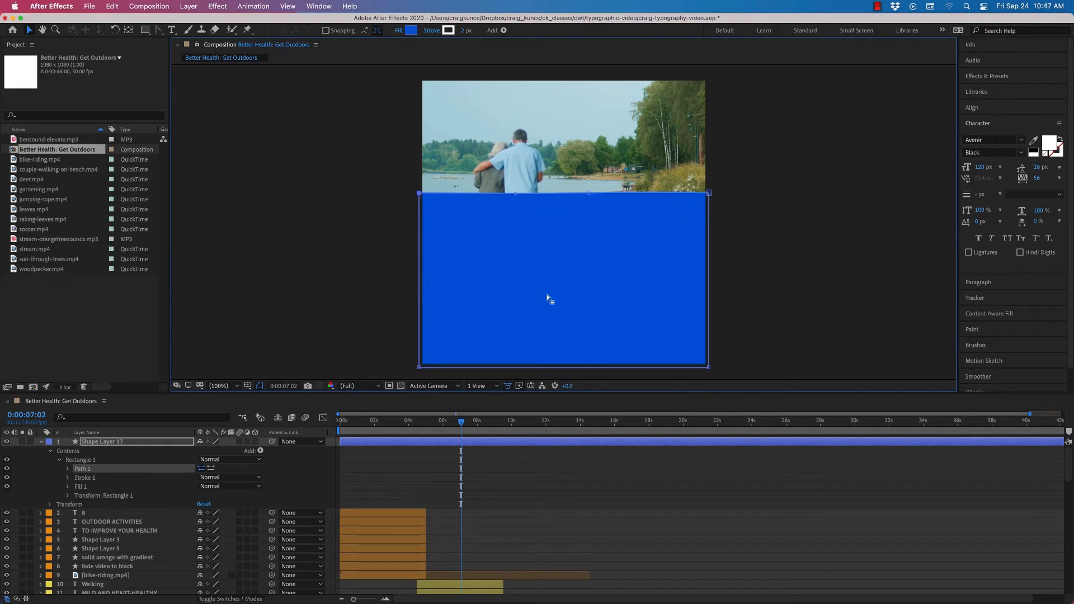
{"action": "key", "text": "shift+Down"}
{"action": "key", "text": "shift+Down"}
{"action": "key", "text": "shift+Down"}
{"action": "key", "text": "shift+Down"}
{"action": "key", "text": "shift+Down"}
{"action": "key", "text": "shift+Down"}
{"action": "key", "text": "shift+Down"}
{"action": "key", "text": "shift+Down"}
{"action": "key", "text": "shift+Down"}
{"action": "key", "text": "shift+Down"}
{"action": "key", "text": "shift+Down"}
{"action": "key", "text": "shift+Down"}
{"action": "key", "text": "shift+Down"}
{"action": "key", "text": "shift+Down"}
{"action": "key", "text": "shift+Down"}
{"action": "key", "text": "shift+Down"}
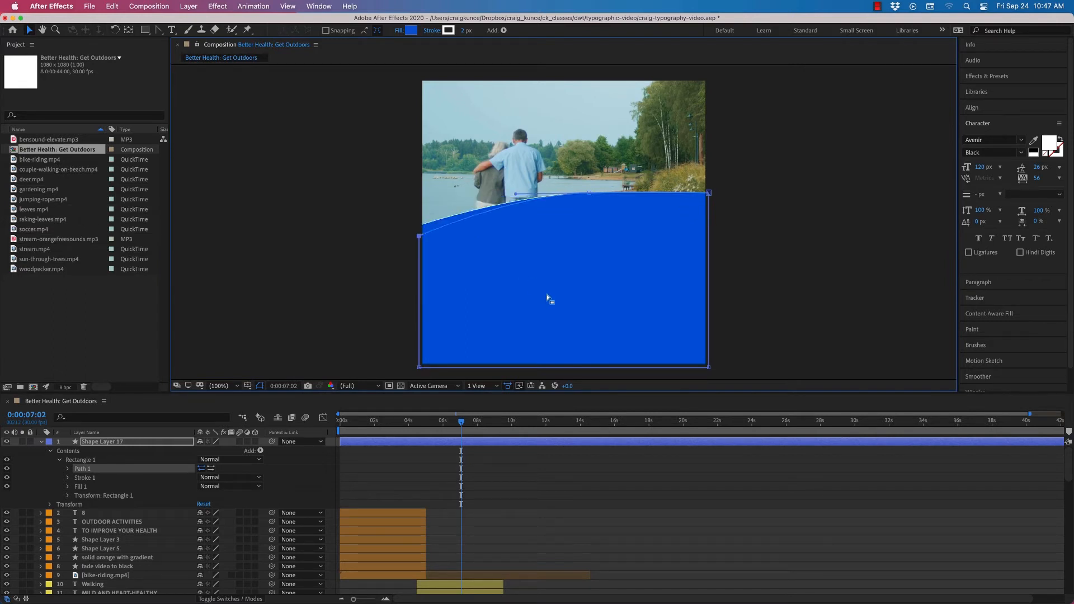
{"action": "key", "text": "shift+Down"}
{"action": "key", "text": "shift+Down"}
{"action": "key", "text": "shift+Down"}
{"action": "key", "text": "shift+Down"}
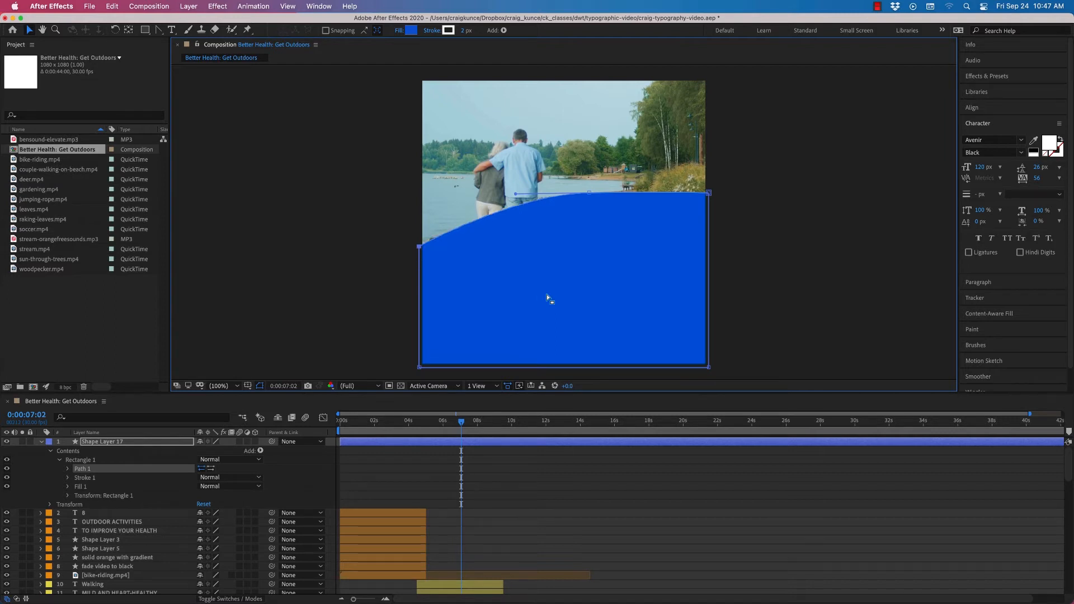
Step: Lower the middle vertex and both upper corner vertices to form a shallow concave curve just below the couple's feet
{"action": "left_click_drag", "start_coordinate": [589, 193], "coordinate": [583, 259]}
{"action": "left_click_drag", "start_coordinate": [709, 194], "coordinate": [708, 233]}
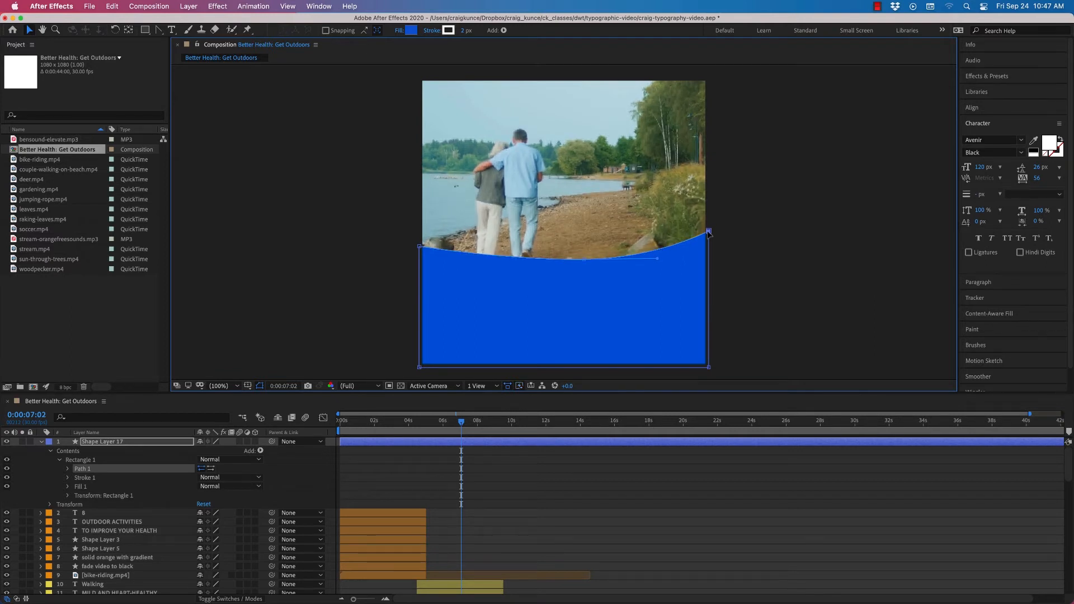
{"action": "left_click_drag", "start_coordinate": [584, 260], "coordinate": [561, 265]}
{"action": "left_click_drag", "start_coordinate": [419, 247], "coordinate": [421, 272]}
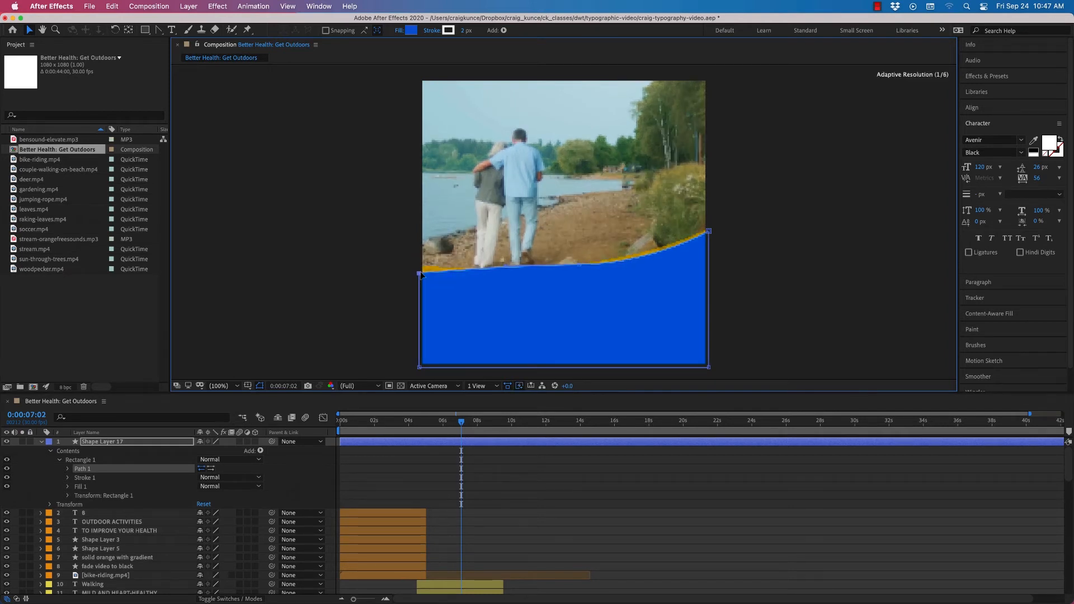
{"action": "mouse_move", "coordinate": [578, 266]}
{"action": "left_mouse_down"}
{"action": "mouse_move", "coordinate": [578, 285]}
{"action": "mouse_move", "coordinate": [567, 275]}
{"action": "left_mouse_up"}
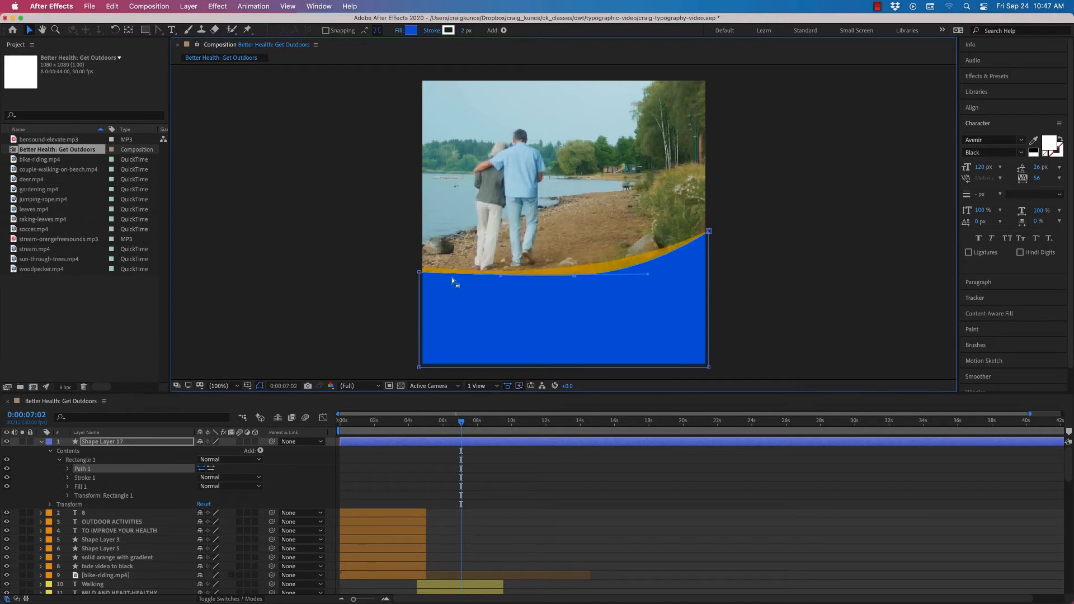
Step: Lengthen and tilt both Bezier handles of the middle vertex and lower the upper-right corner slightly to smooth the swoosh
{"action": "left_click_drag", "start_coordinate": [500, 276], "coordinate": [469, 283]}
{"action": "left_click_drag", "start_coordinate": [645, 272], "coordinate": [669, 268]}
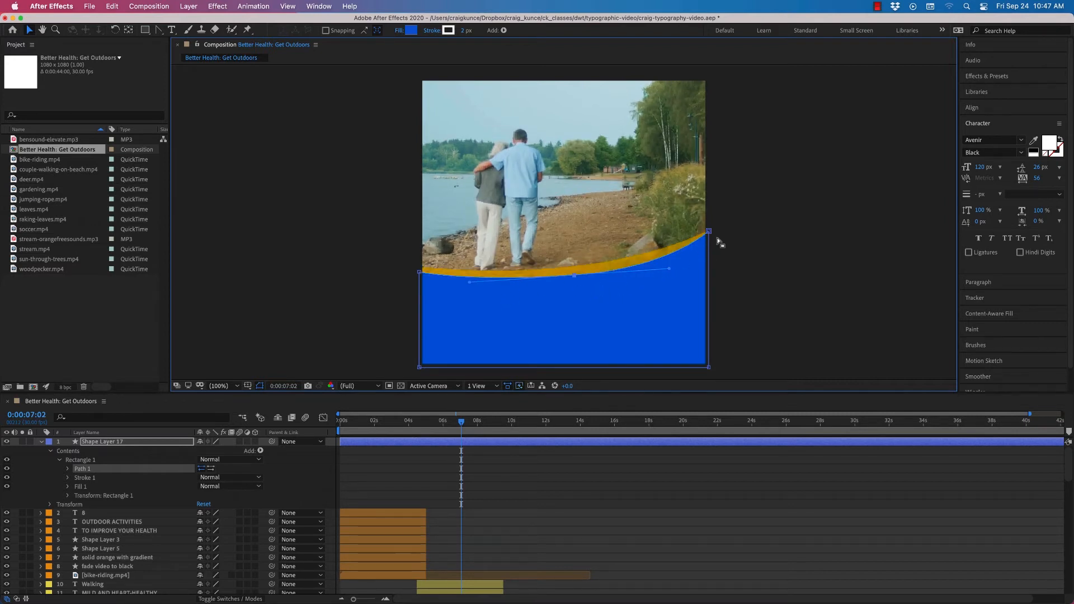
{"action": "left_click_drag", "start_coordinate": [709, 231], "coordinate": [676, 268]}
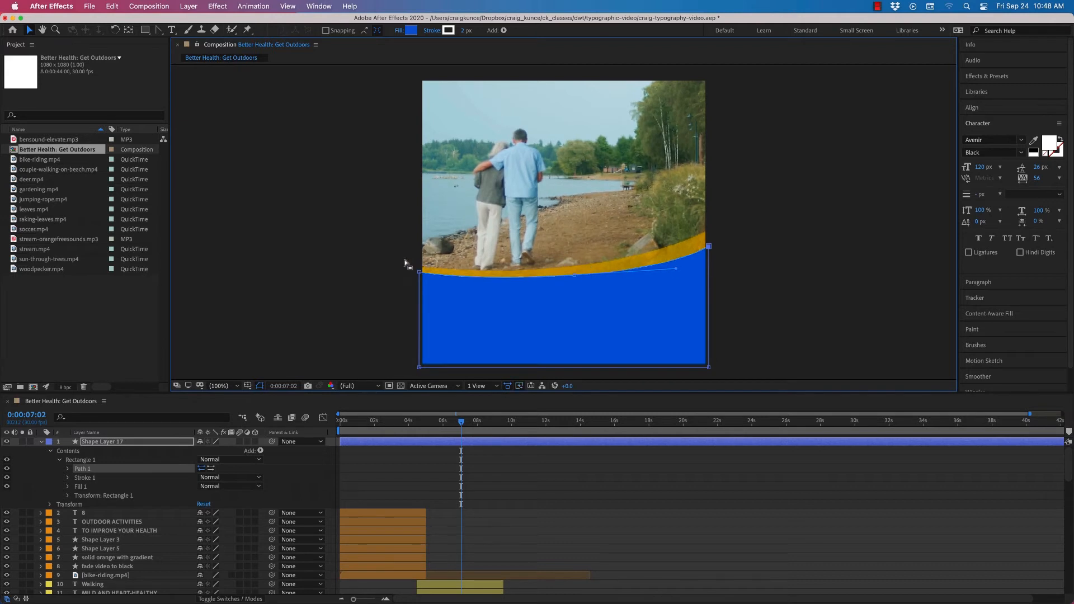
Step: Deselect the path, collapse and reopen Shape Layer 17's contents, and reselect Path 1 inside Rectangle 1
{"action": "left_click", "coordinate": [97, 62]}
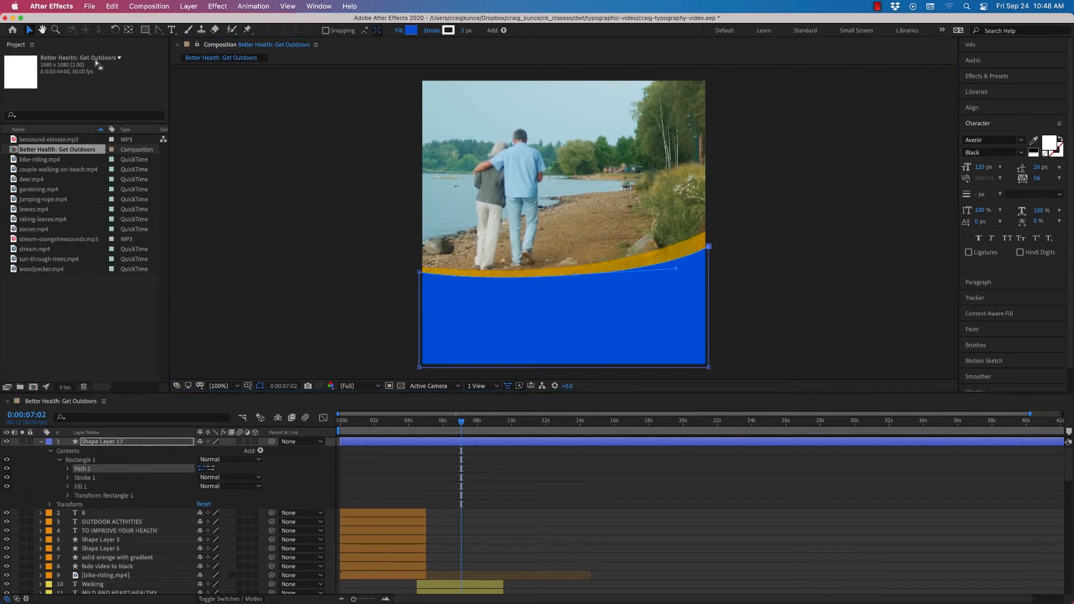
{"action": "left_click", "coordinate": [274, 241]}
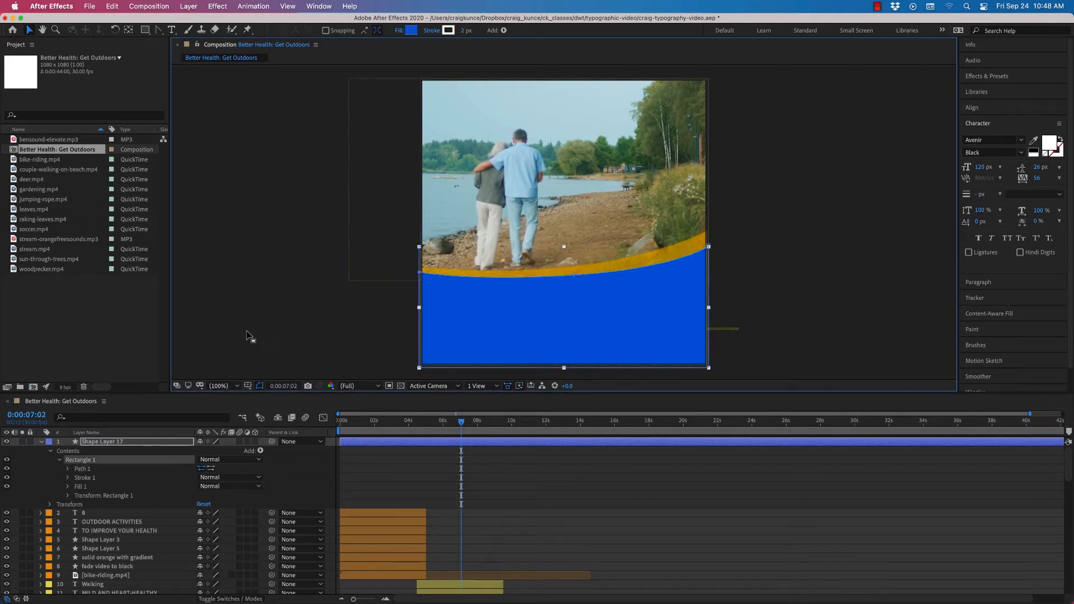
{"action": "left_click", "coordinate": [91, 443]}
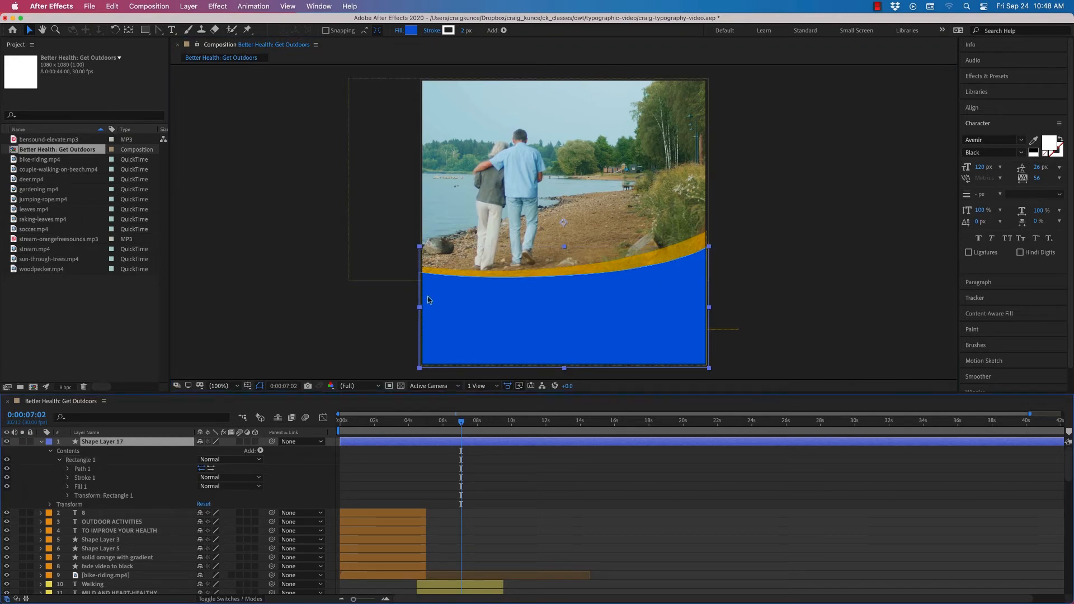
{"action": "left_click", "coordinate": [59, 460]}
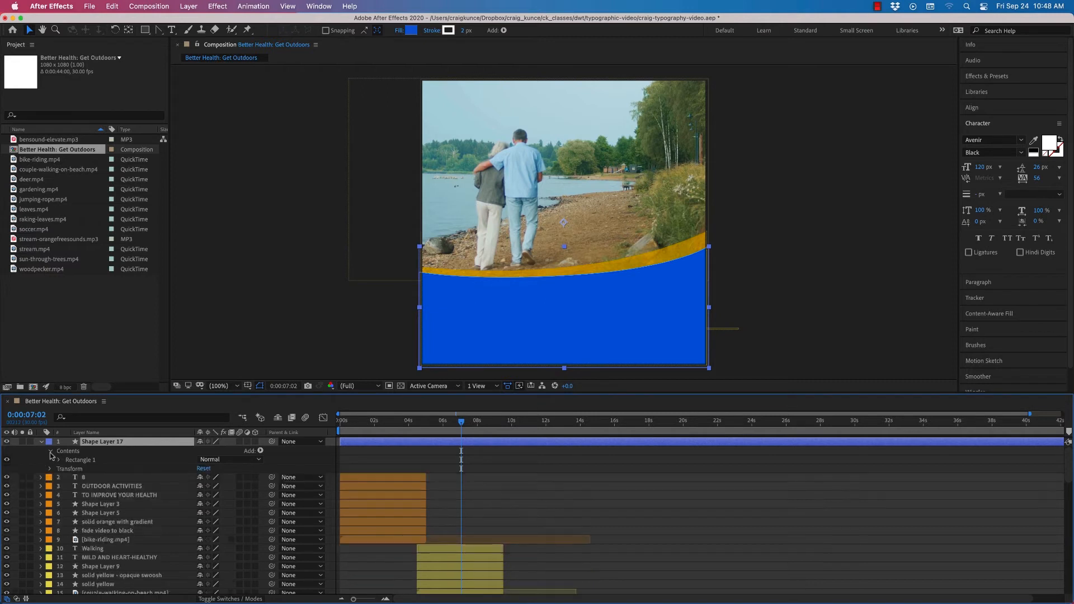
{"action": "left_click", "coordinate": [51, 451]}
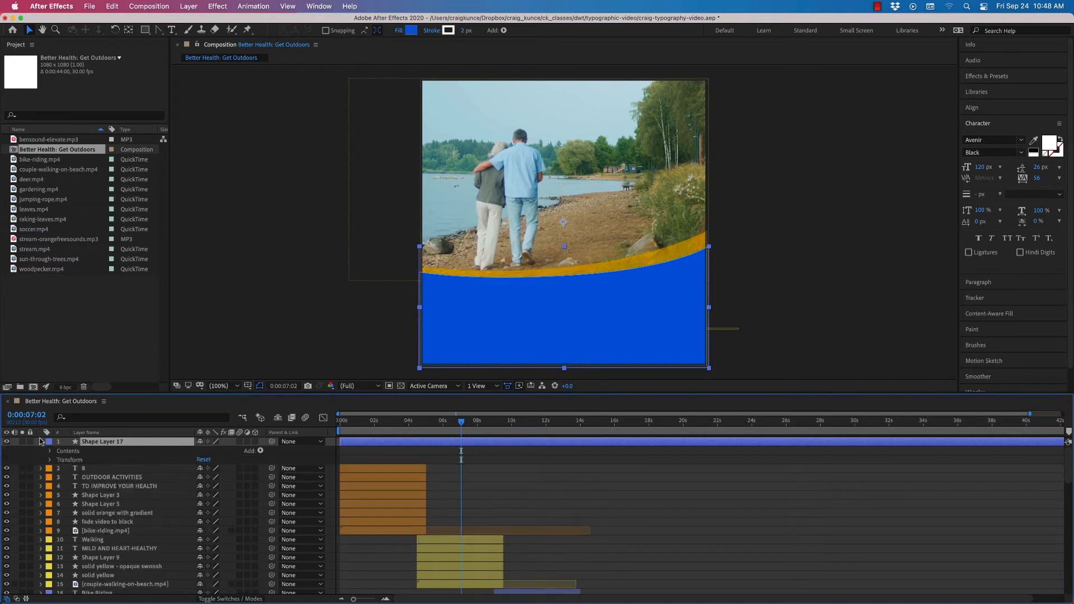
{"action": "left_click", "coordinate": [51, 451]}
{"action": "left_click", "coordinate": [59, 459]}
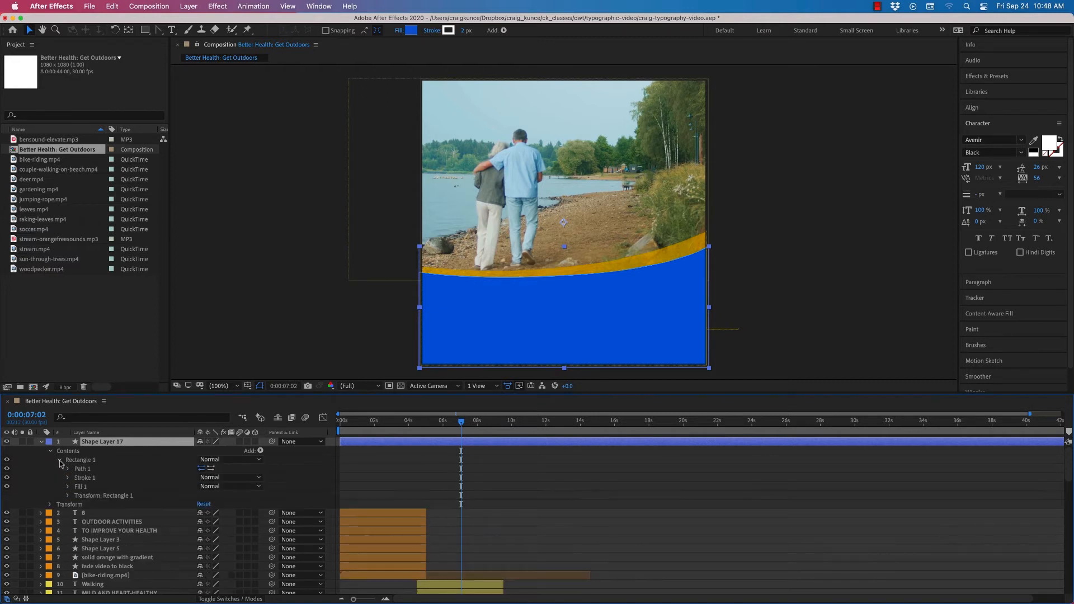
{"action": "left_click", "coordinate": [96, 470]}
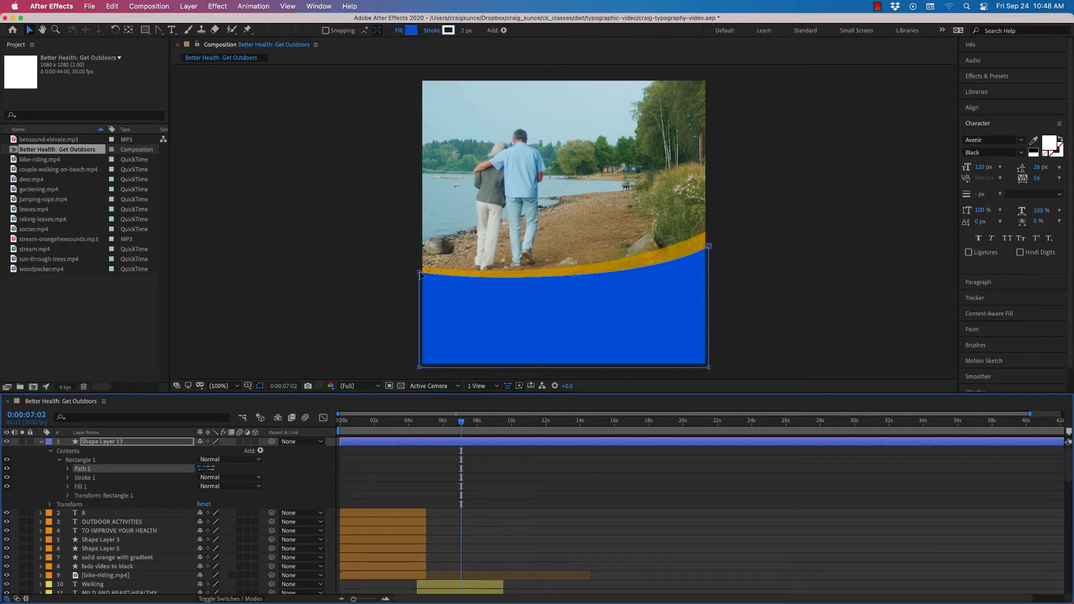
Step: Try moving the upper-left corner vertex inward and downward, and undo the change
{"action": "left_click_drag", "start_coordinate": [421, 274], "coordinate": [475, 298]}
{"action": "key", "text": "super+z"}
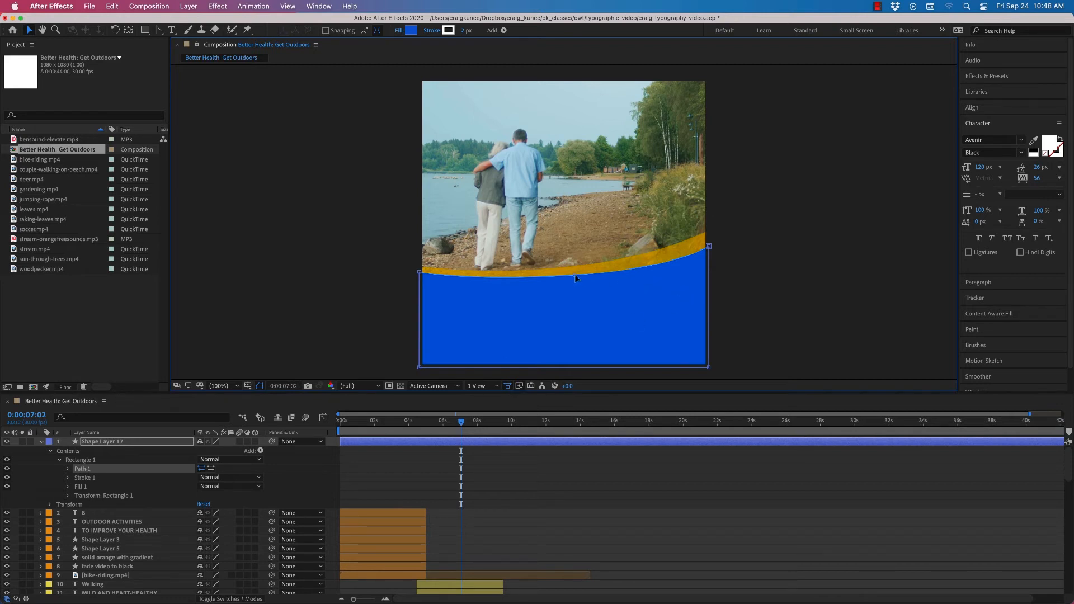
Step: Fine-tune the curve by nudging the middle vertex down, shortening its left handle and slightly adjusting its right handle
{"action": "left_click_drag", "start_coordinate": [573, 275], "coordinate": [573, 277]}
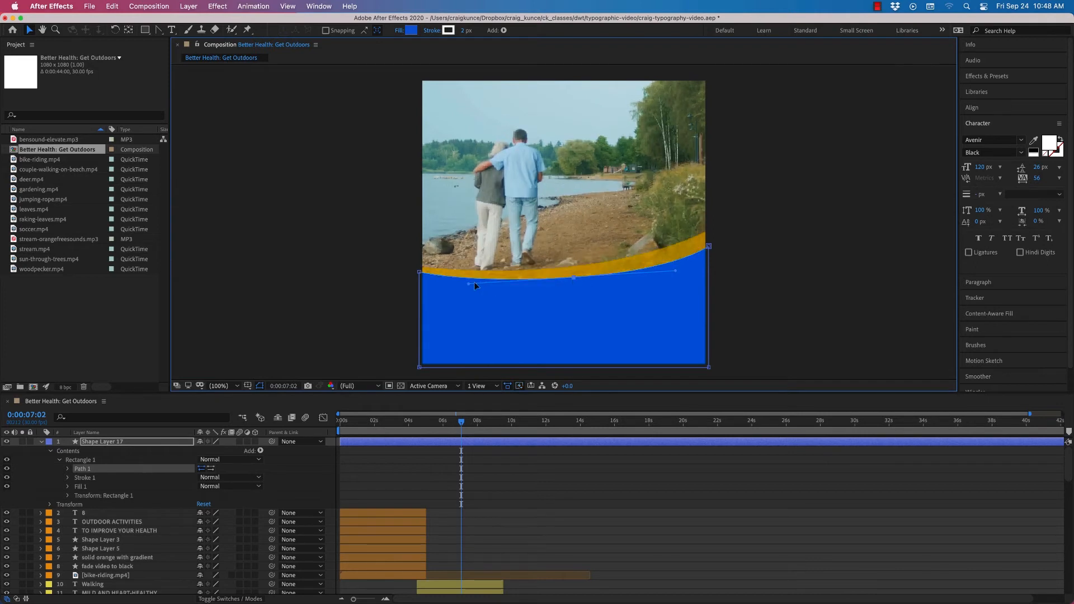
{"action": "left_click_drag", "start_coordinate": [469, 284], "coordinate": [480, 283]}
{"action": "left_click_drag", "start_coordinate": [675, 271], "coordinate": [673, 270]}
{"action": "left_click", "coordinate": [608, 301]}
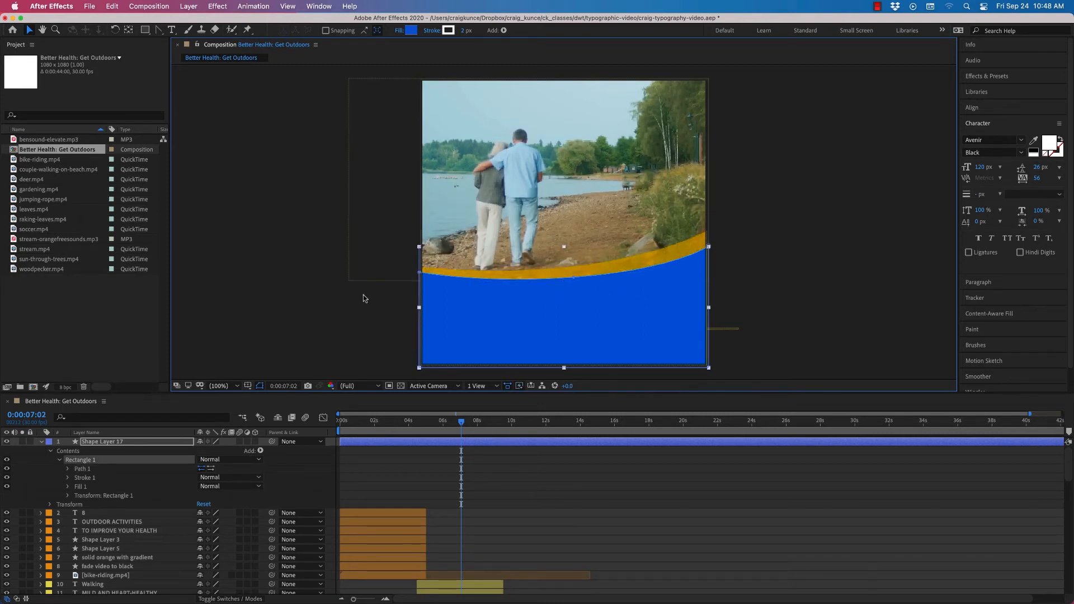
Step: Collapse Shape Layer 17 and duplicate it
{"action": "left_click", "coordinate": [41, 441]}
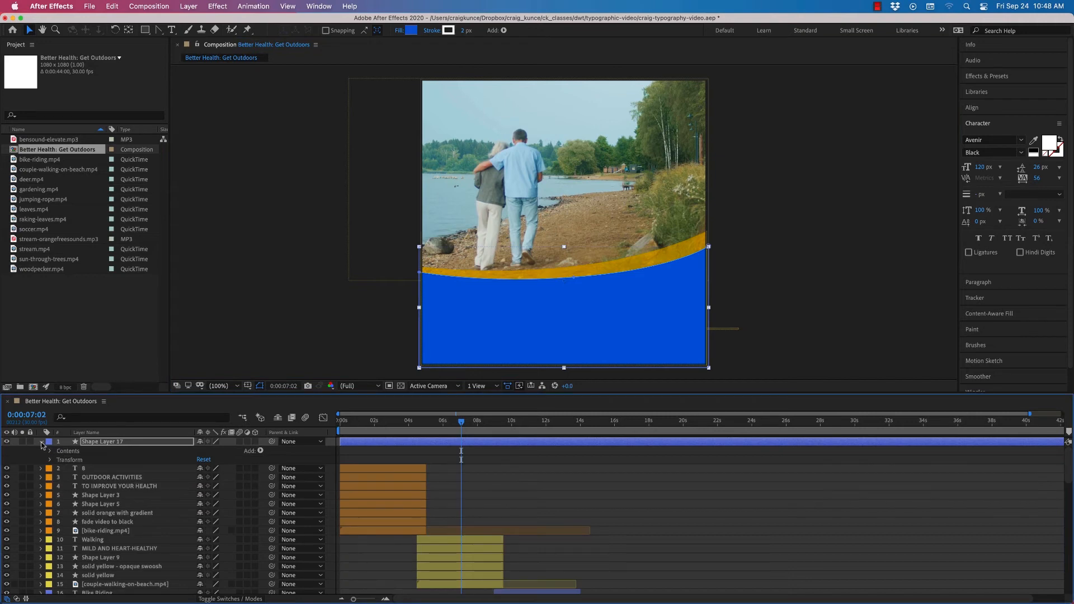
{"action": "left_click", "coordinate": [101, 443]}
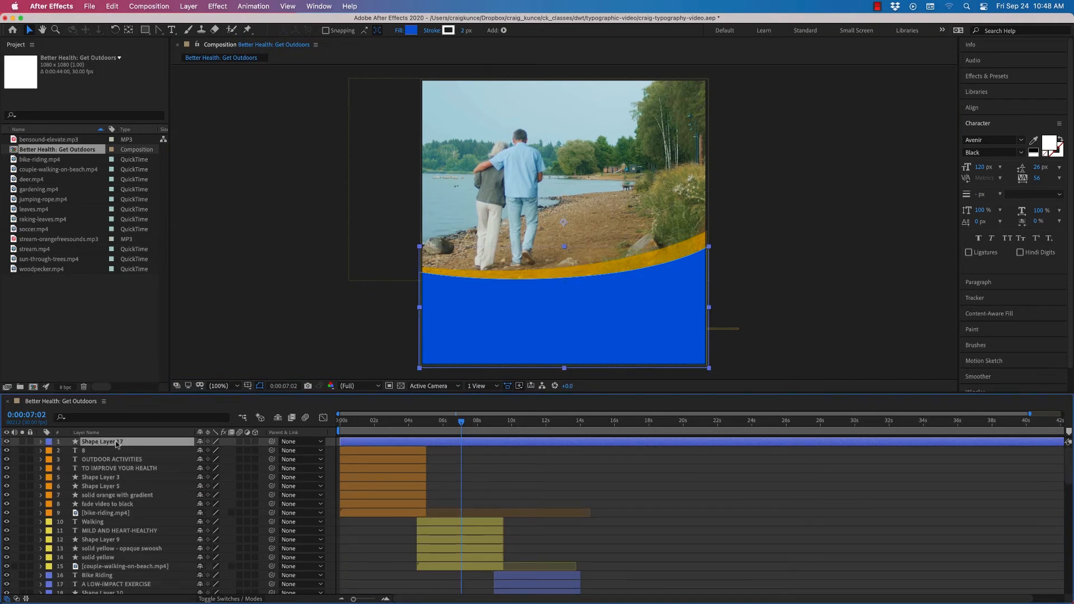
{"action": "key", "text": "super+d"}
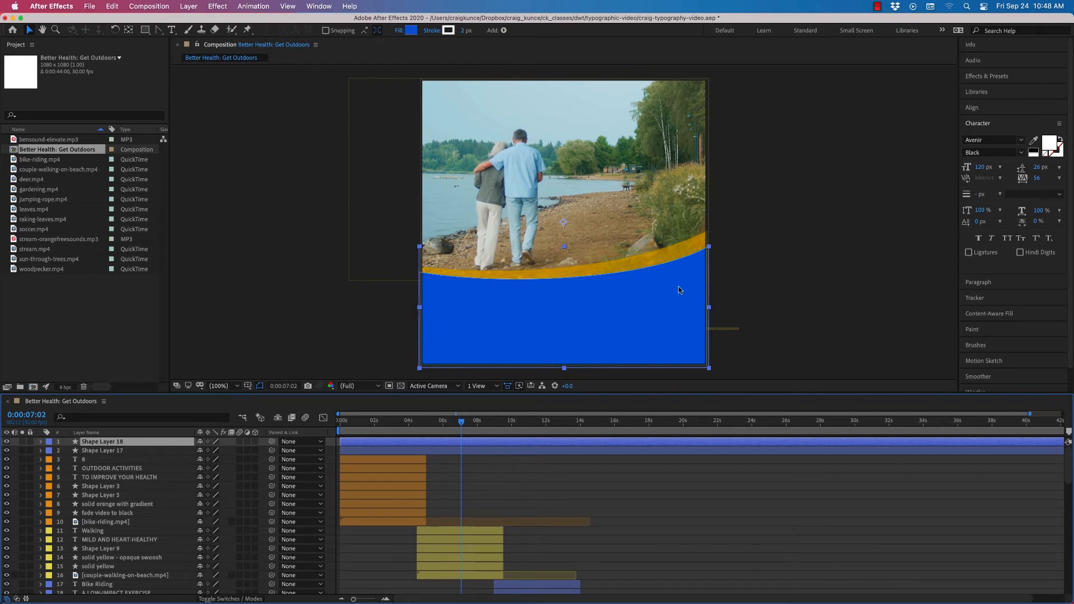
Step: Nudge the duplicated swoosh up slightly above the original's curve and place its layer beneath Shape Layer 17
{"action": "key", "text": "Up"}
{"action": "key", "text": "Up"}
{"action": "key", "text": "Up"}
{"action": "key", "text": "Up"}
{"action": "key", "text": "Up"}
{"action": "key", "text": "Up"}
{"action": "key", "text": "Up"}
{"action": "key", "text": "Up"}
{"action": "key", "text": "Up"}
{"action": "key", "text": "Up"}
{"action": "key", "text": "Up"}
{"action": "key", "text": "Up"}
{"action": "key", "text": "Up"}
{"action": "key", "text": "Up"}
{"action": "key", "text": "Up"}
{"action": "key", "text": "Up"}
{"action": "key", "text": "Up"}
{"action": "key", "text": "Up"}
{"action": "key", "text": "Up"}
{"action": "key", "text": "Up"}
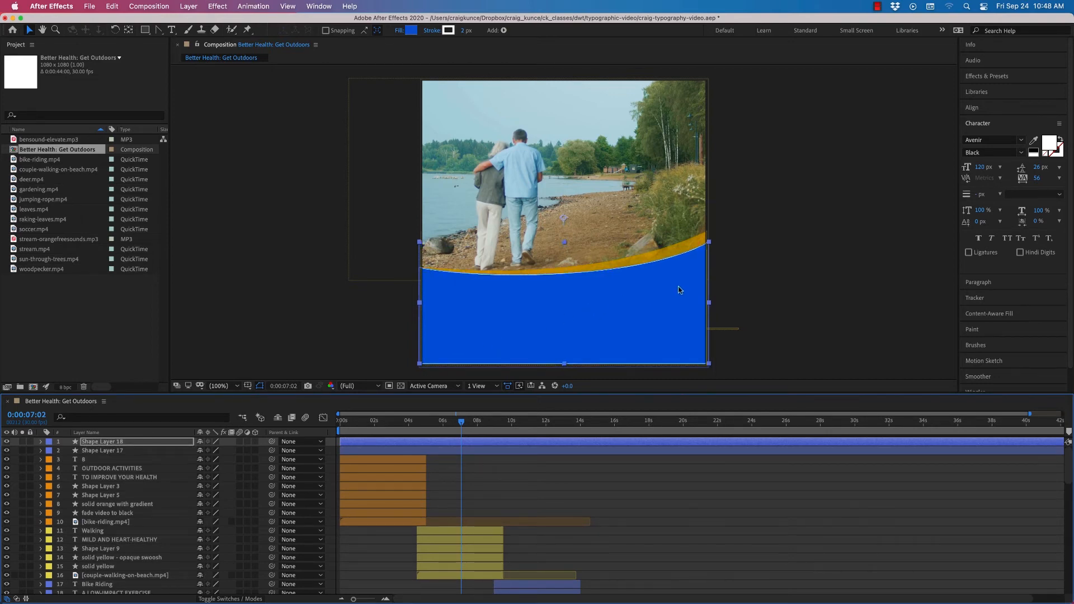
{"action": "key", "text": "Up"}
{"action": "key", "text": "Up"}
{"action": "key", "text": "Up"}
{"action": "key", "text": "Up"}
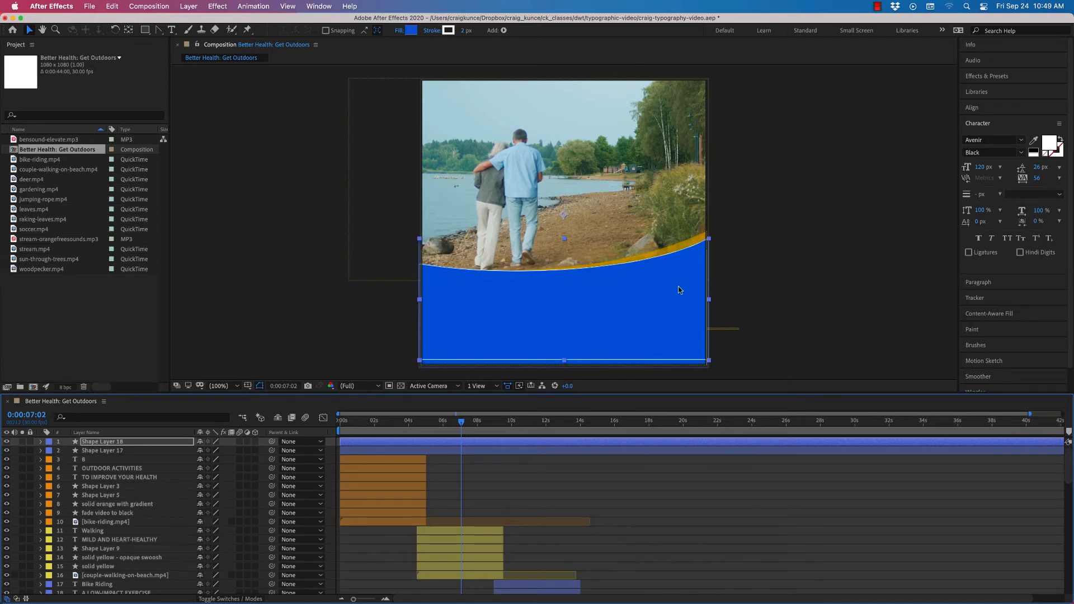
{"action": "key", "text": "Up"}
{"action": "key", "text": "Up"}
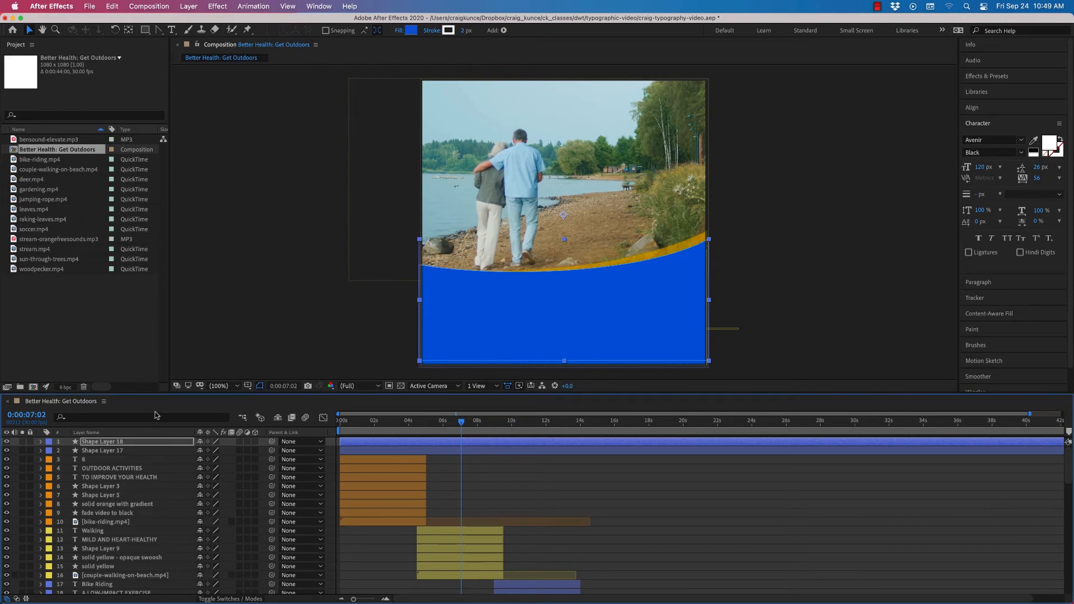
{"action": "left_click_drag", "start_coordinate": [101, 444], "coordinate": [103, 455]}
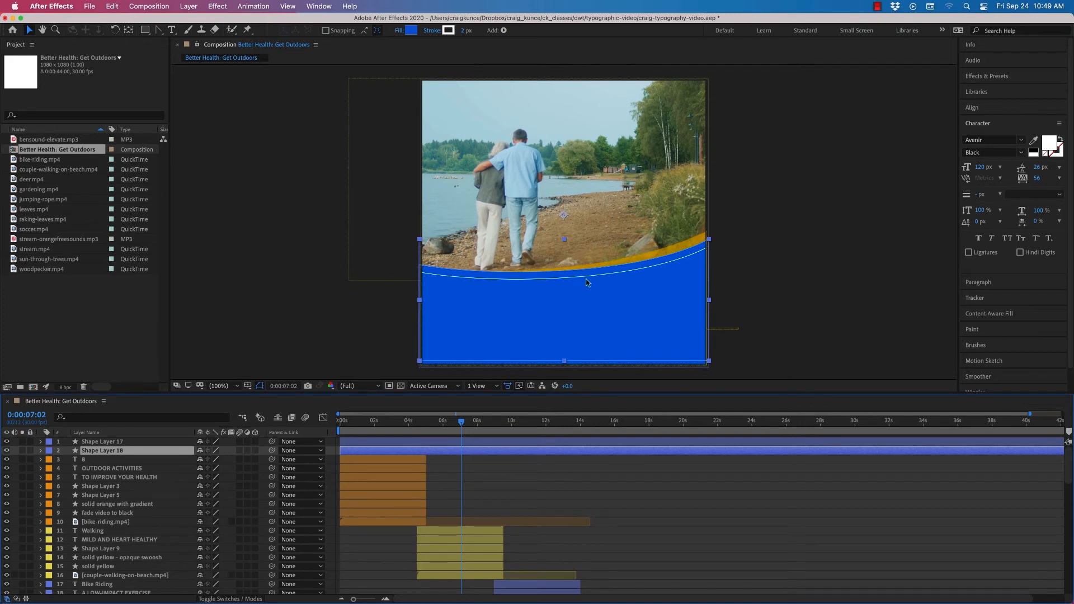
Step: Reduce the fill opacity of the duplicated swoosh, Shape Layer 18, to about 60%
{"action": "left_click", "coordinate": [408, 31]}
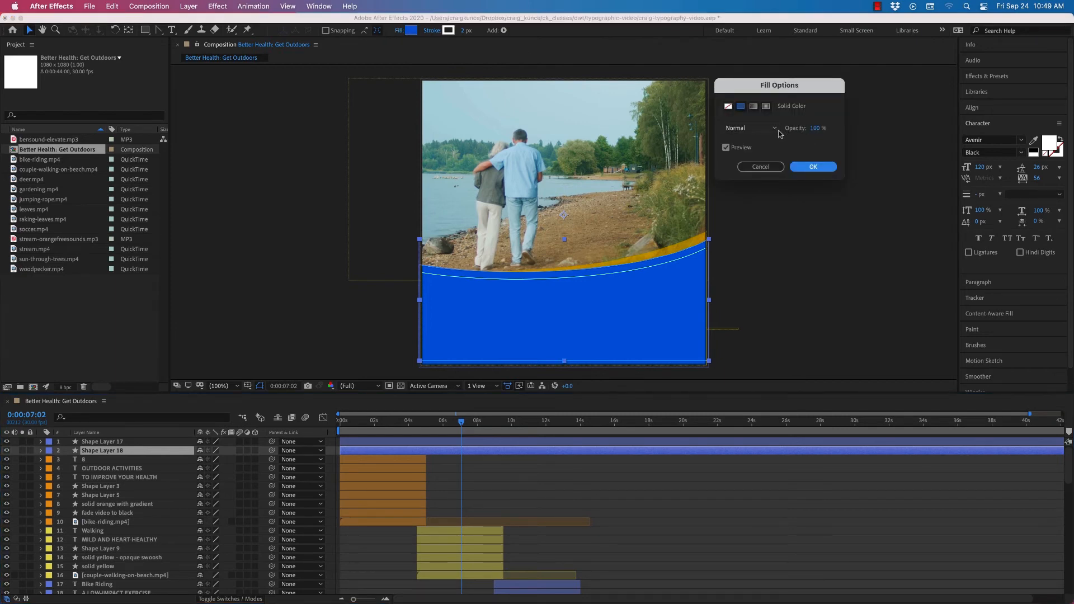
{"action": "left_click_drag", "start_coordinate": [815, 130], "coordinate": [789, 131]}
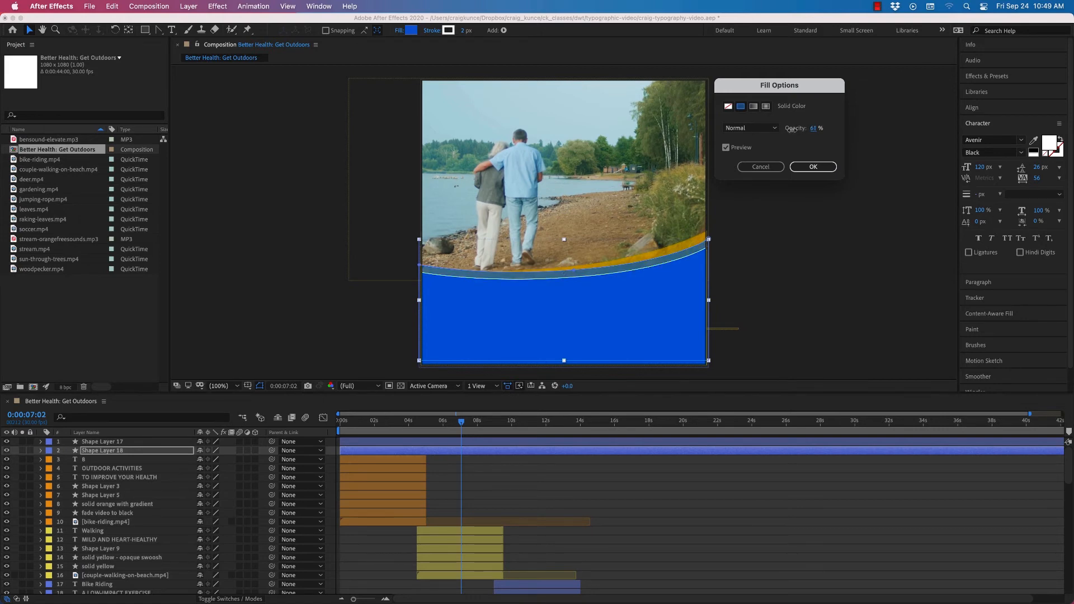
{"action": "left_click", "coordinate": [813, 167]}
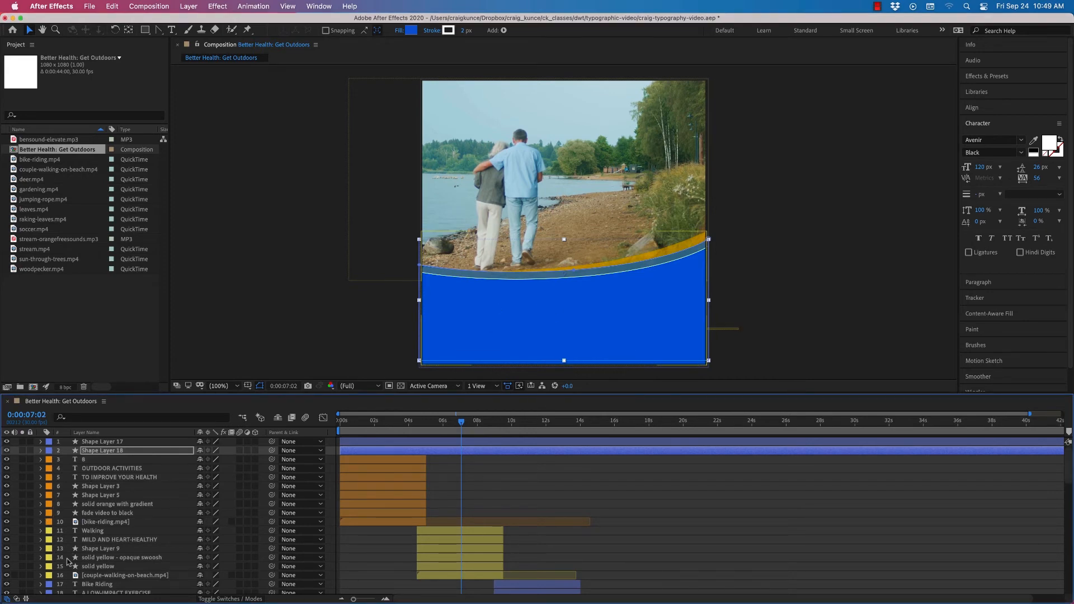
Step: Hide the "solid yellow - opaque swoosh" layer
{"action": "left_click", "coordinate": [41, 558]}
{"action": "left_click", "coordinate": [40, 571]}
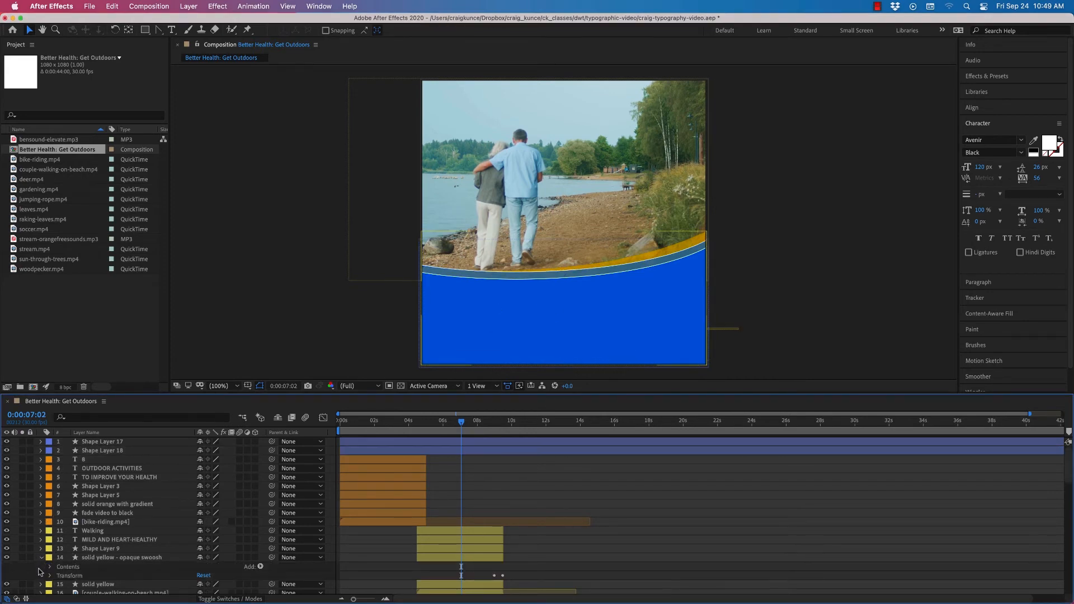
{"action": "left_click", "coordinate": [41, 558]}
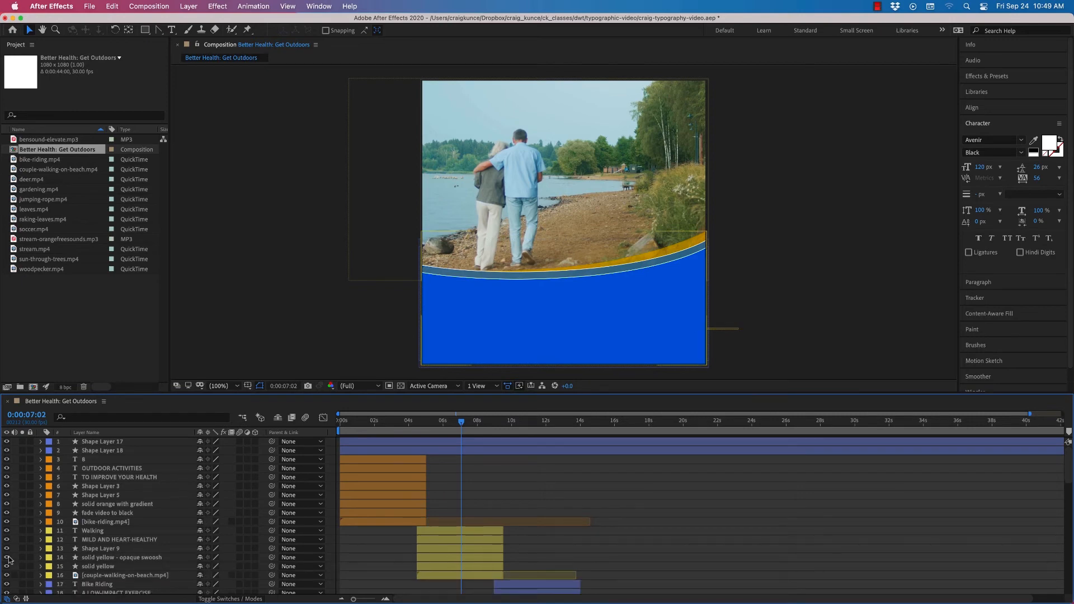
{"action": "left_click", "coordinate": [6, 558]}
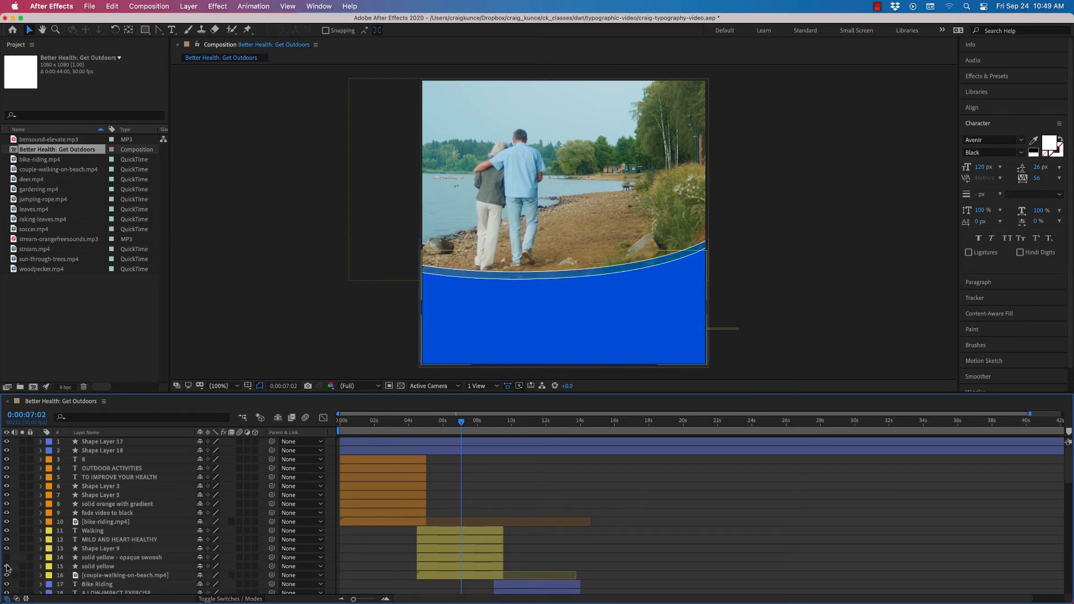
Step: Hide the "solid yellow" layer and deselect everything
{"action": "left_click", "coordinate": [6, 567]}
{"action": "left_click", "coordinate": [731, 236]}
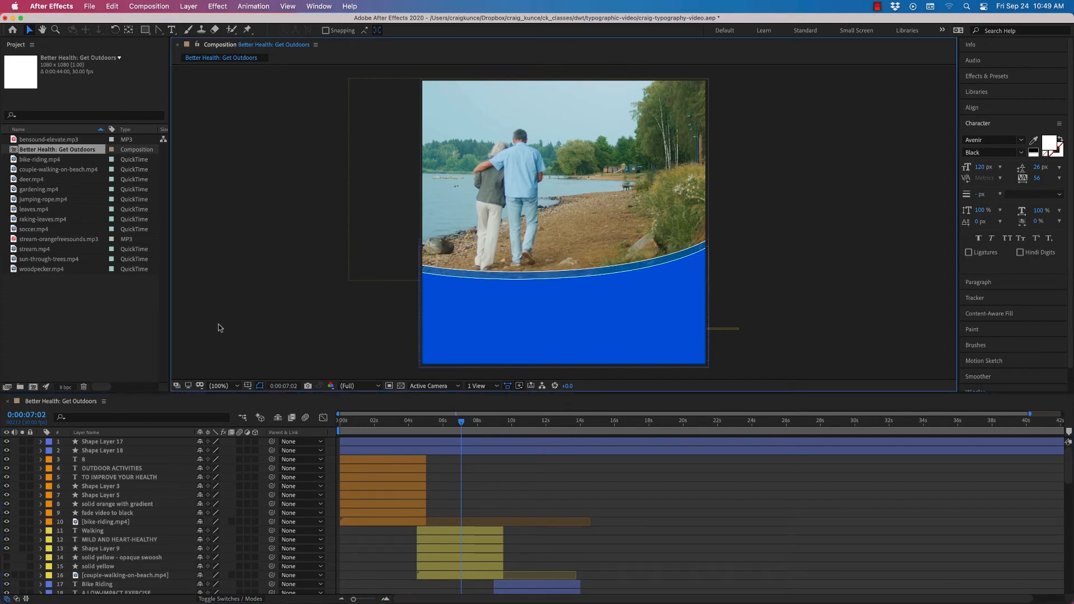
Step: Nudge the opaque blue swoosh, Shape Layer 17, slightly down to expose a wider band of the semi-transparent swoosh behind it
{"action": "left_click", "coordinate": [563, 275]}
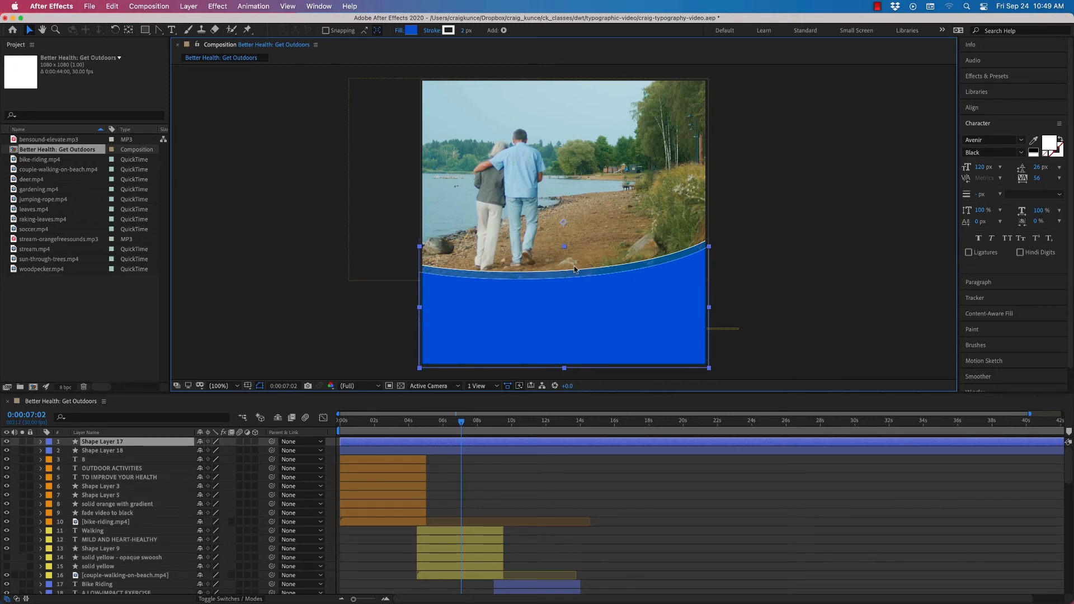
{"action": "key", "text": "Return"}
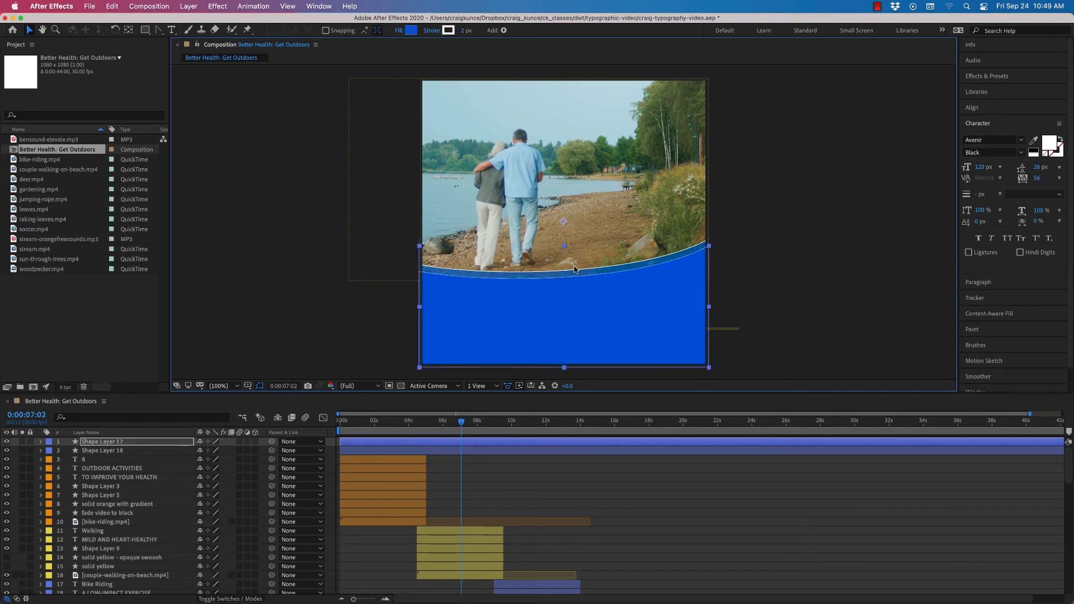
{"action": "key", "text": "Down"}
{"action": "key", "text": "Down"}
{"action": "key", "text": "Down"}
{"action": "key", "text": "Down"}
{"action": "key", "text": "Down"}
{"action": "key", "text": "Down"}
{"action": "key", "text": "Down"}
{"action": "key", "text": "Down"}
{"action": "key", "text": "shift+Down"}
{"action": "key", "text": "shift+Down"}
{"action": "key", "text": "shift+Down"}
{"action": "key", "text": "shift+Down"}
{"action": "key", "text": "shift+Down"}
{"action": "key", "text": "shift+Up"}
{"action": "key", "text": "shift+Up"}
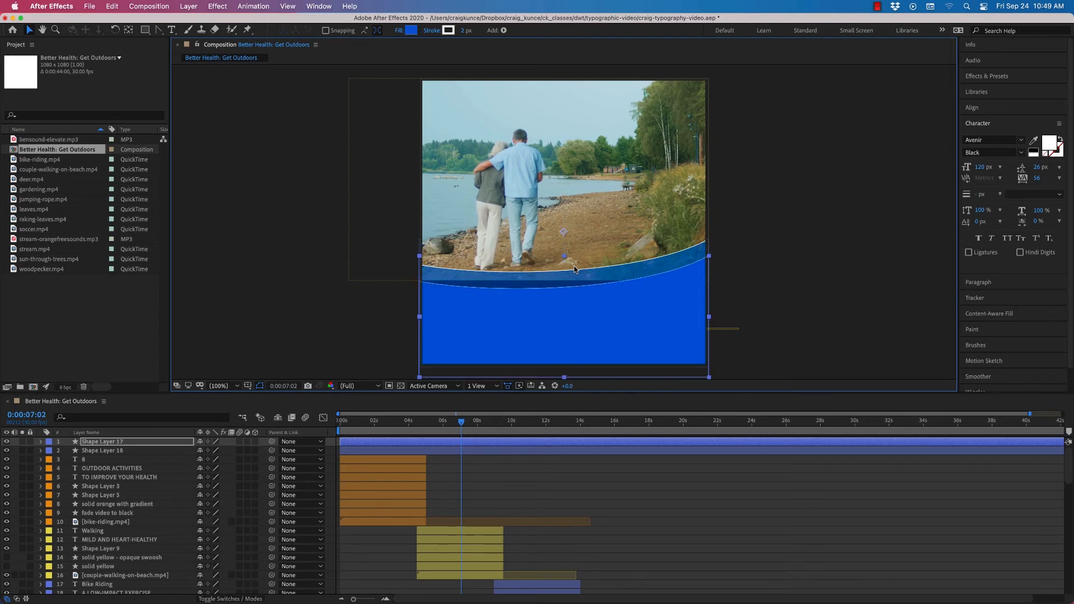
{"action": "key", "text": "shift+Up"}
{"action": "key", "text": "shift+Down"}
{"action": "key", "text": "shift+Down"}
{"action": "key", "text": "shift+Down"}
{"action": "key", "text": "shift+Down"}
{"action": "key", "text": "shift+Down"}
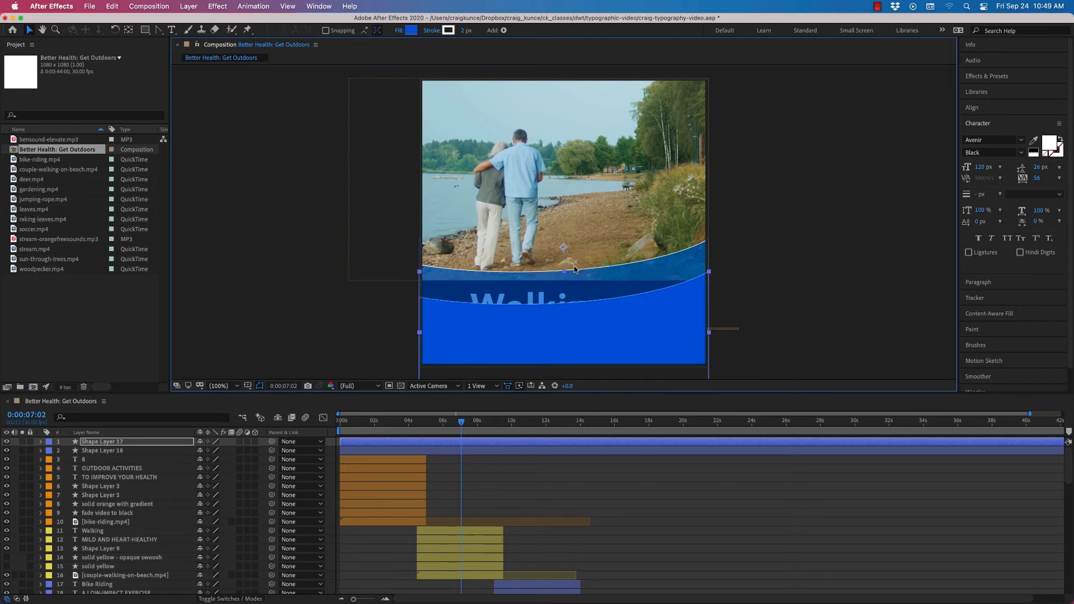
{"action": "key", "text": "shift+Up"}
{"action": "key", "text": "shift+Up"}
{"action": "key", "text": "shift+Up"}
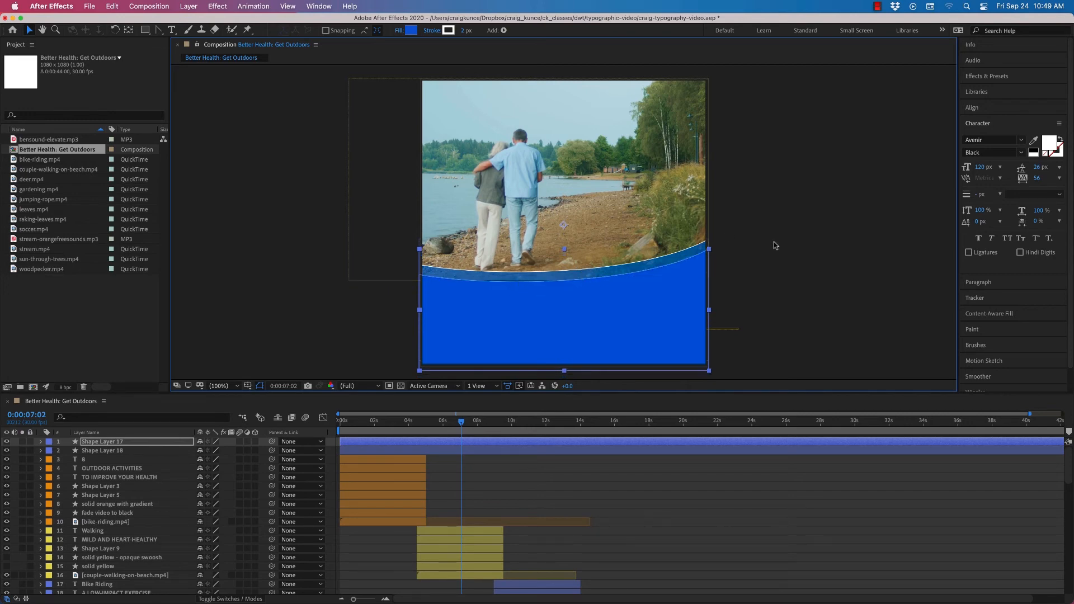
{"action": "key", "text": "Up"}
{"action": "key", "text": "Up"}
Step: Try moving Shape Layer 18 up over the video, and undo the move
{"action": "left_click", "coordinate": [120, 451]}
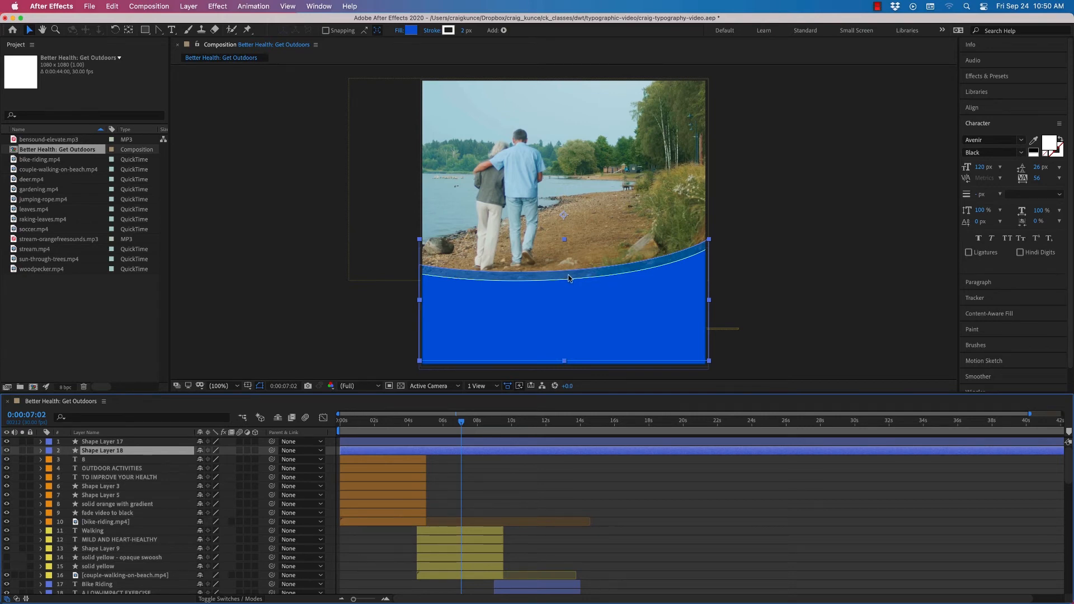
{"action": "left_click_drag", "start_coordinate": [578, 276], "coordinate": [671, 140]}
{"action": "key", "text": "ctrl+z"}
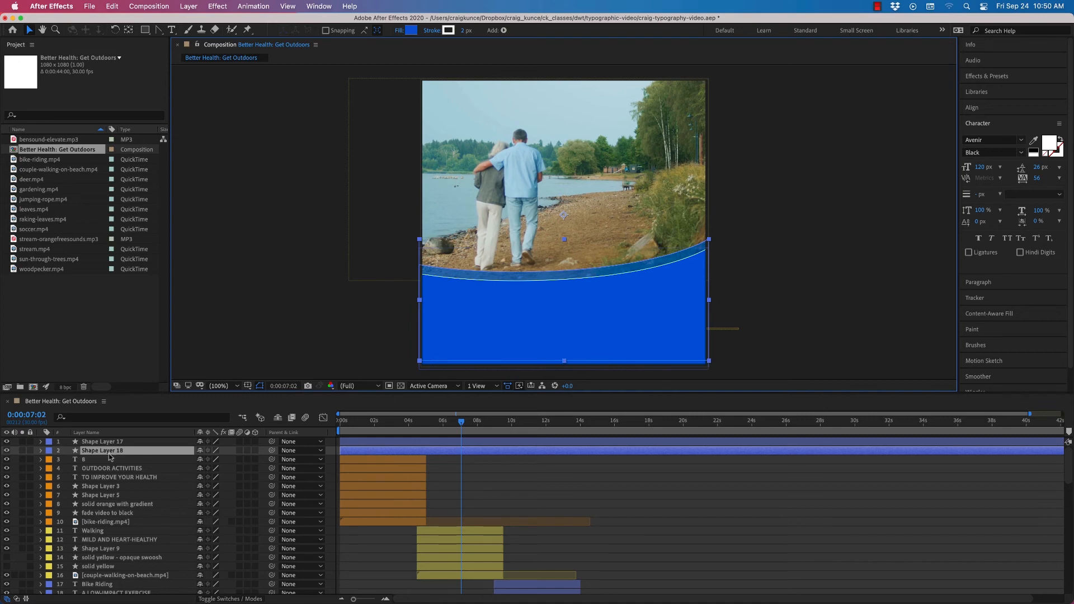
Step: Raise the upper-right point of Shape Layer 18's Path 1 and adjust its Bezier handle to reshape the curve
{"action": "left_click", "coordinate": [41, 451]}
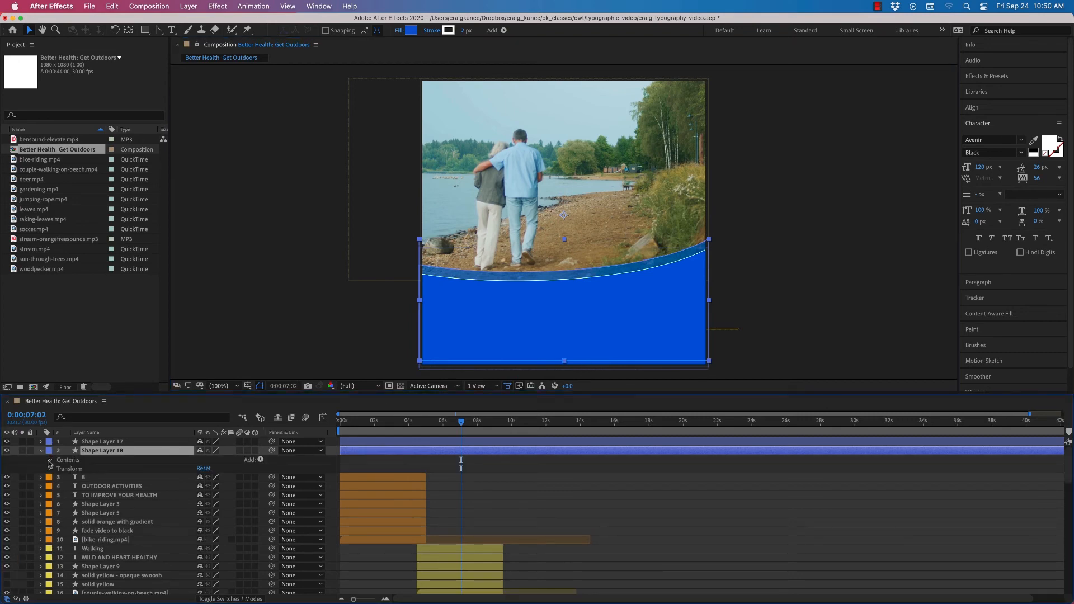
{"action": "left_click", "coordinate": [49, 460]}
{"action": "left_click", "coordinate": [60, 470]}
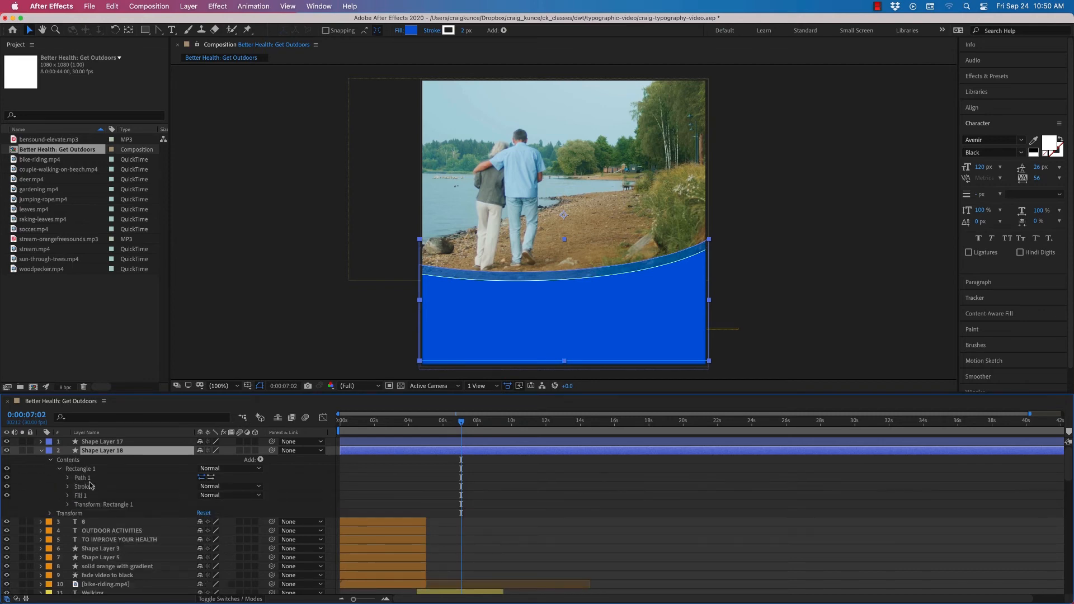
{"action": "left_click", "coordinate": [94, 479]}
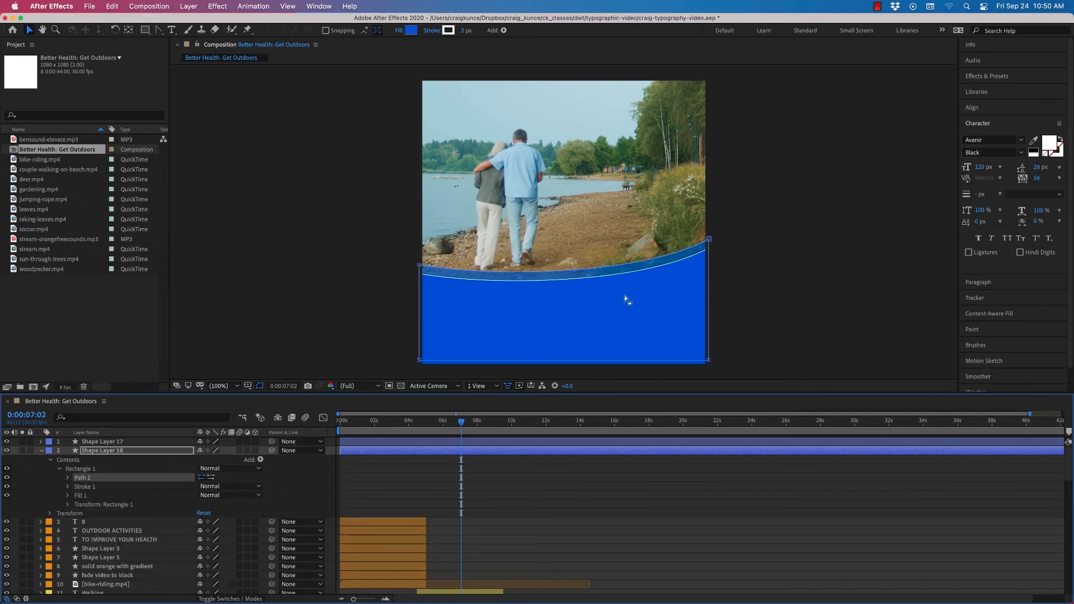
{"action": "left_click_drag", "start_coordinate": [710, 241], "coordinate": [708, 226]}
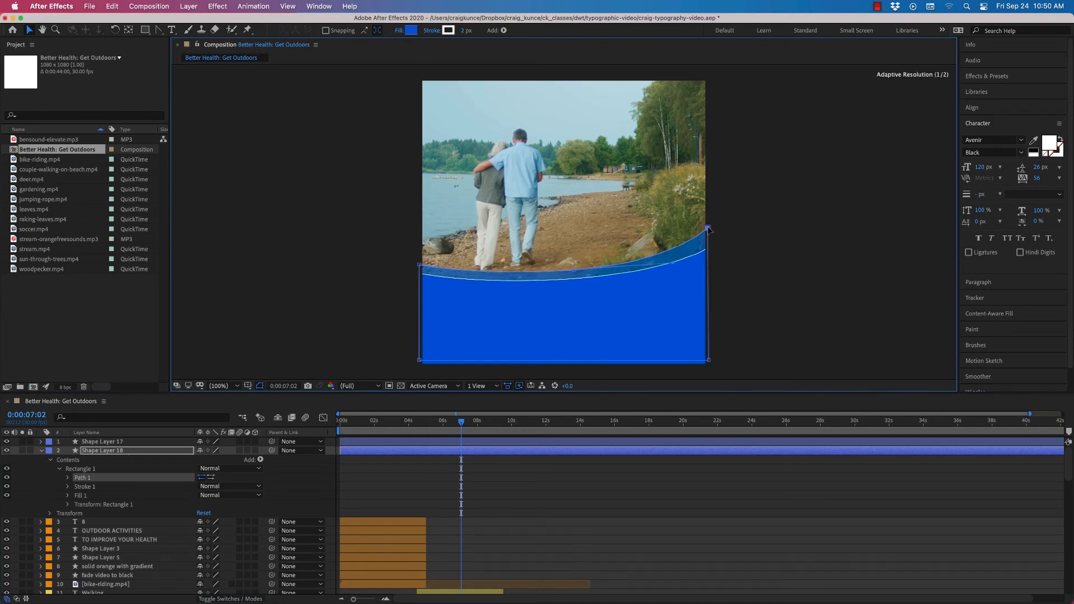
{"action": "left_click_drag", "start_coordinate": [673, 265], "coordinate": [667, 262]}
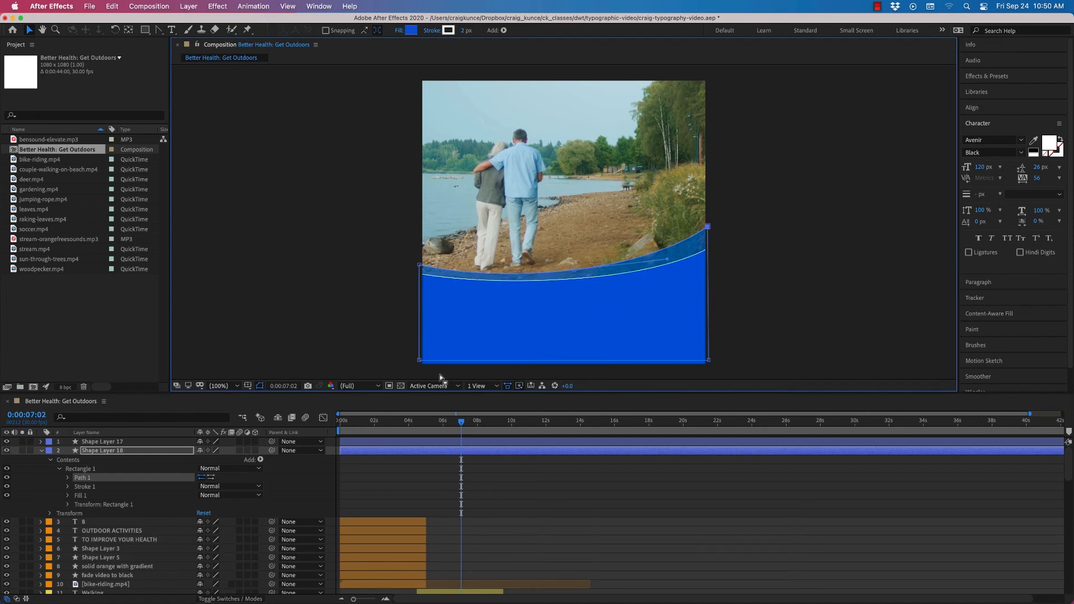
Step: Nudge both bottom corner points of Shape Layer 18's path down just past the composition's lower edge
{"action": "left_click", "coordinate": [419, 361]}
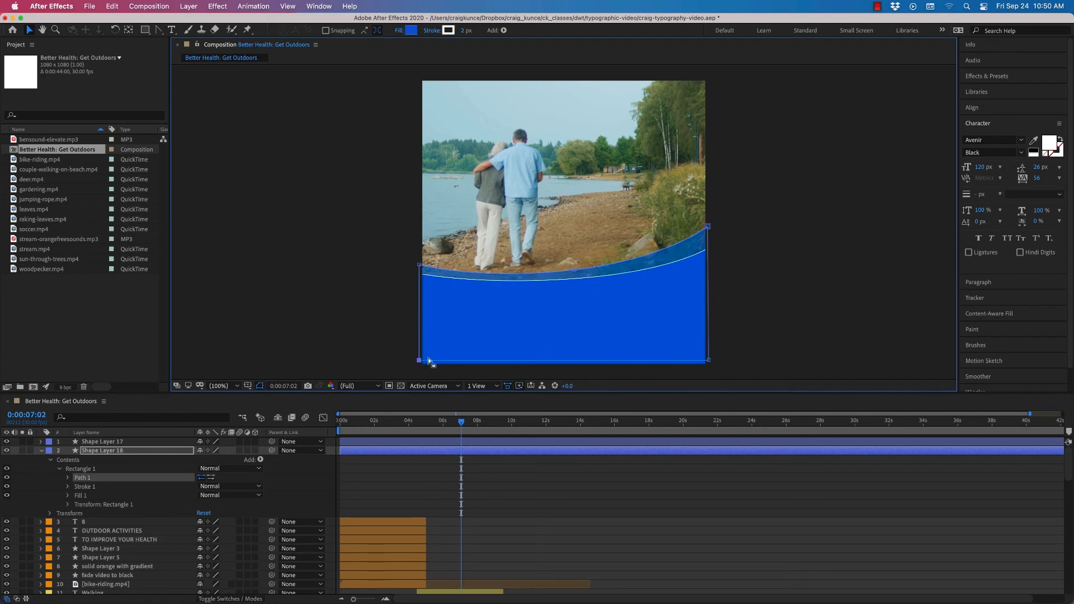
{"action": "left_click", "coordinate": [709, 360], "text": "shift"}
{"action": "key", "text": "Down"}
{"action": "key", "text": "Down"}
{"action": "key", "text": "Down"}
{"action": "key", "text": "Down"}
{"action": "key", "text": "Down"}
{"action": "key", "text": "Down"}
{"action": "key", "text": "Down"}
{"action": "key", "text": "Down"}
{"action": "key", "text": "Down"}
{"action": "key", "text": "Down"}
{"action": "key", "text": "Down"}
{"action": "key", "text": "Down"}
{"action": "key", "text": "Down"}
{"action": "key", "text": "Down"}
{"action": "key", "text": "Down"}
{"action": "key", "text": "Down"}
{"action": "key", "text": "Down"}
{"action": "key", "text": "Down"}
{"action": "key", "text": "Down"}
{"action": "key", "text": "Down"}
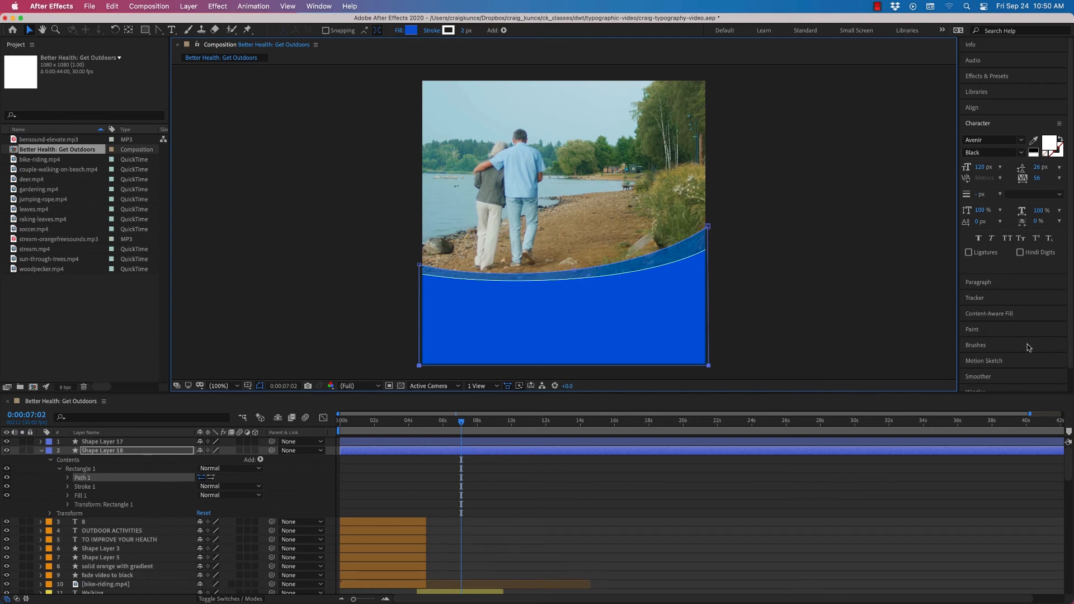
{"action": "key", "text": "Up"}
{"action": "key", "text": "Up"}
{"action": "key", "text": "shift+Up"}
{"action": "key", "text": "shift+Up"}
{"action": "key", "text": "shift+Up"}
{"action": "key", "text": "shift+Up"}
{"action": "key", "text": "shift+Up"}
{"action": "key", "text": "shift+Up"}
{"action": "key", "text": "shift+Up"}
{"action": "key", "text": "shift+Up"}
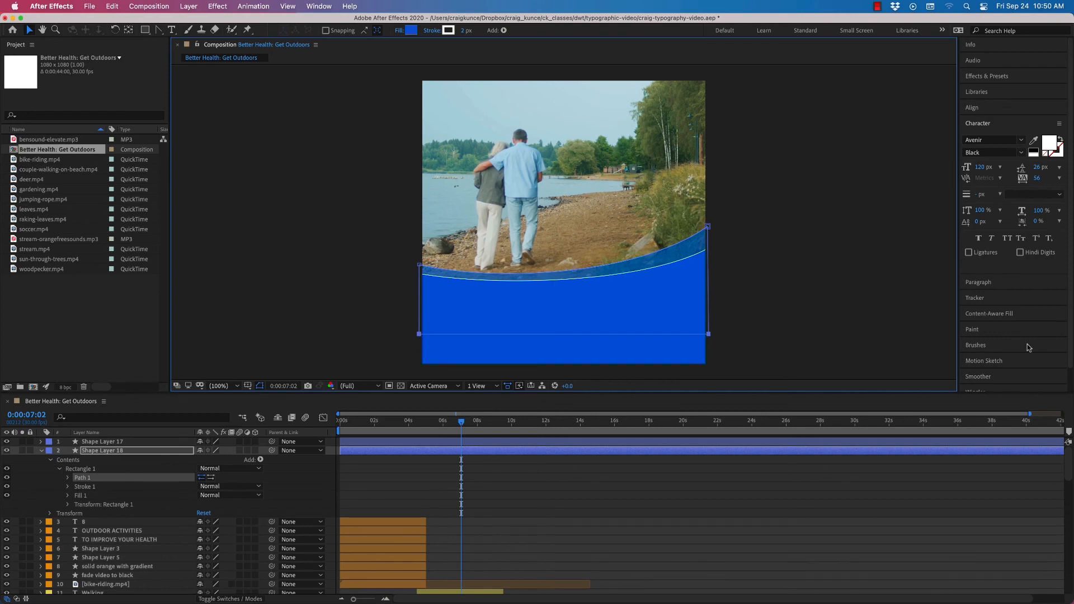
{"action": "key", "text": "shift+Down"}
{"action": "key", "text": "shift+Down"}
{"action": "key", "text": "shift+Down"}
{"action": "key", "text": "shift+Down"}
{"action": "key", "text": "shift+Down"}
{"action": "key", "text": "shift+Down"}
{"action": "key", "text": "shift+Down"}
{"action": "key", "text": "shift+Down"}
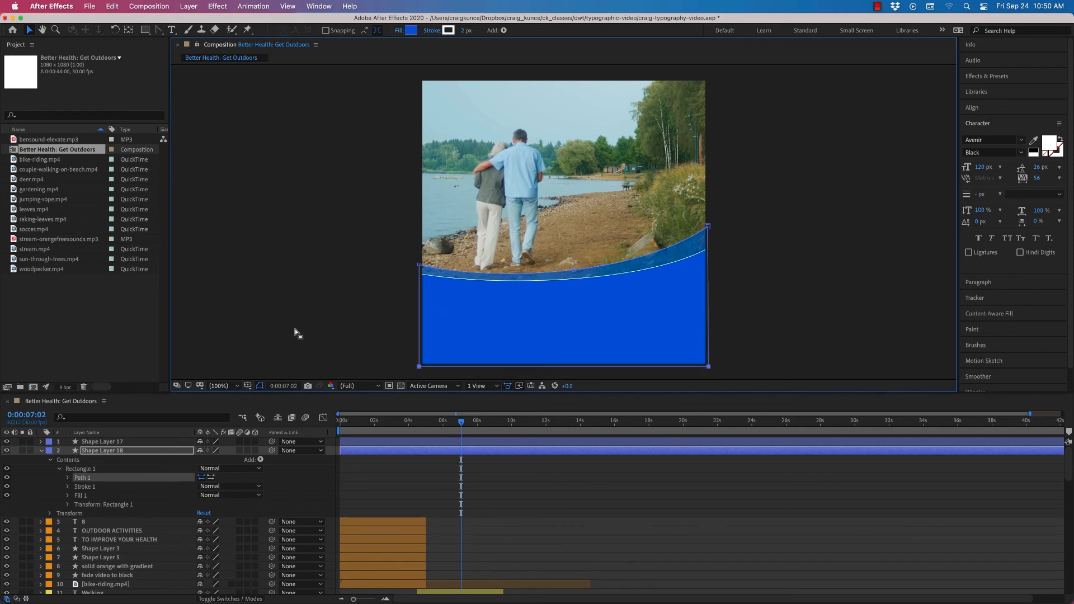
Step: Collapse Shape Layer 18's properties and deselect its path and layer
{"action": "left_click", "coordinate": [60, 469]}
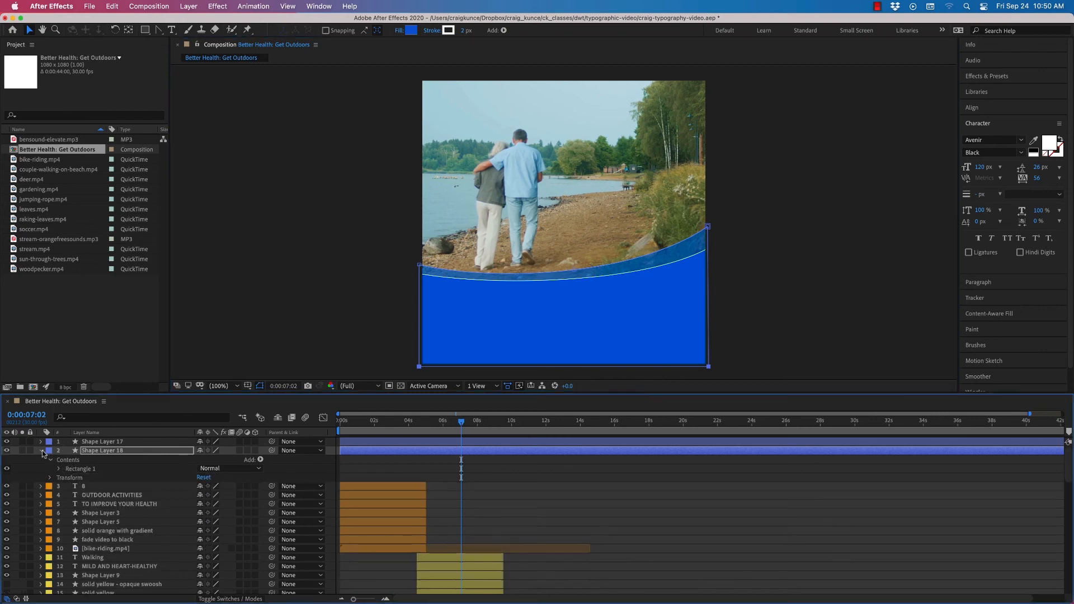
{"action": "left_click", "coordinate": [41, 451]}
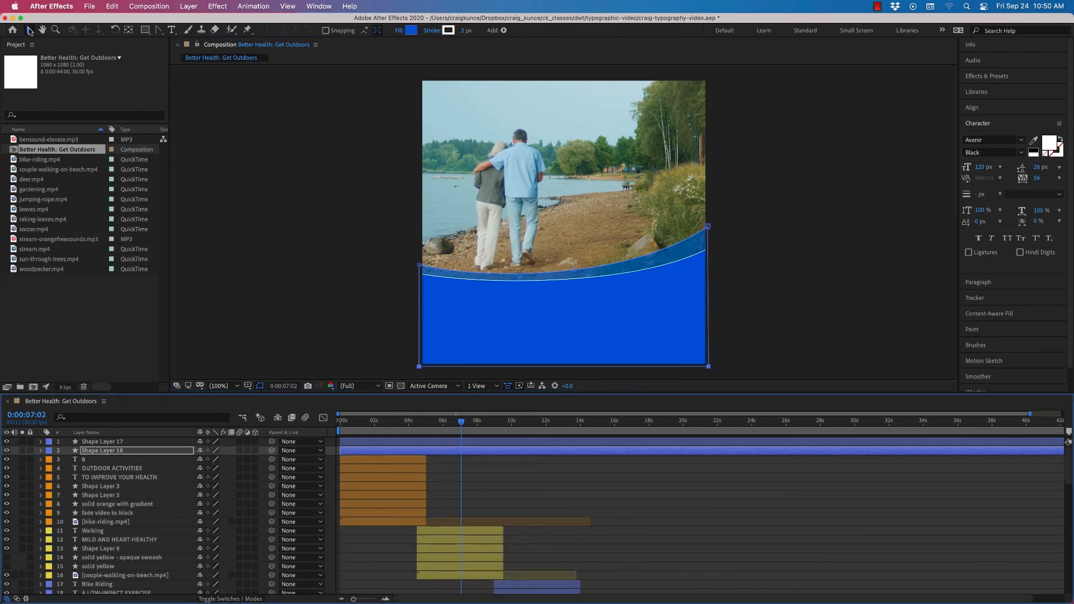
{"action": "left_click", "coordinate": [29, 30]}
{"action": "left_click", "coordinate": [405, 314]}
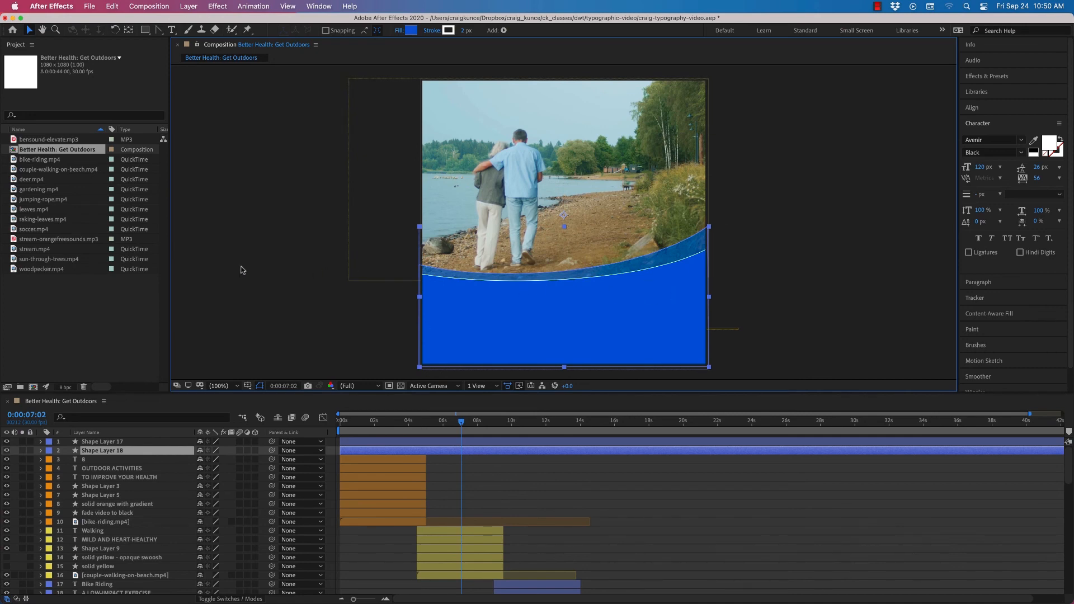
{"action": "left_click", "coordinate": [263, 248]}
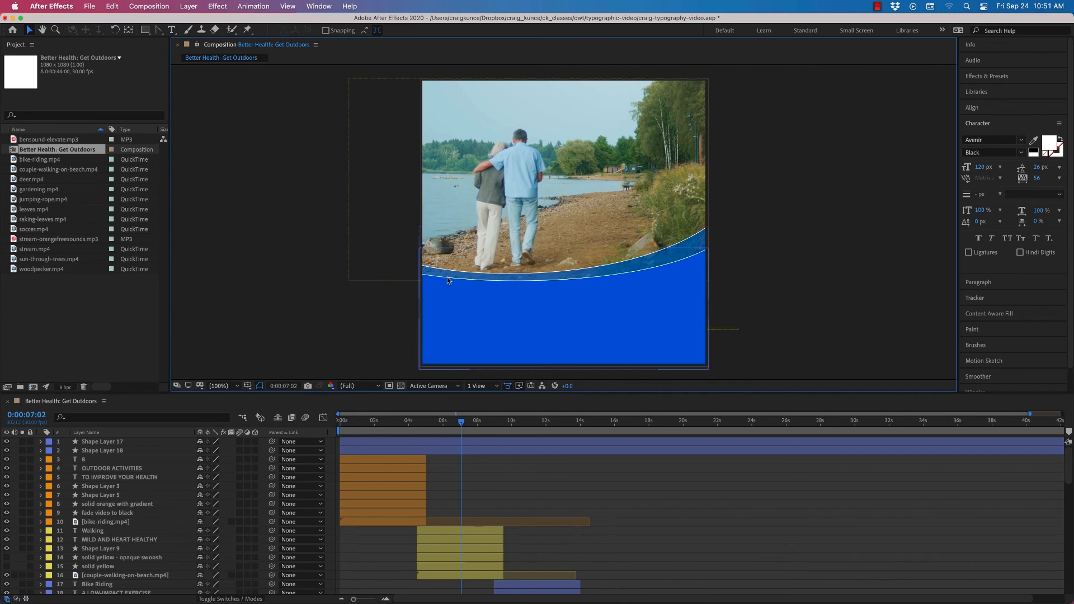
Step: Move Shape Layer 18 up over the walking couple and reduce its fill opacity to about 45%
{"action": "left_click", "coordinate": [698, 243]}
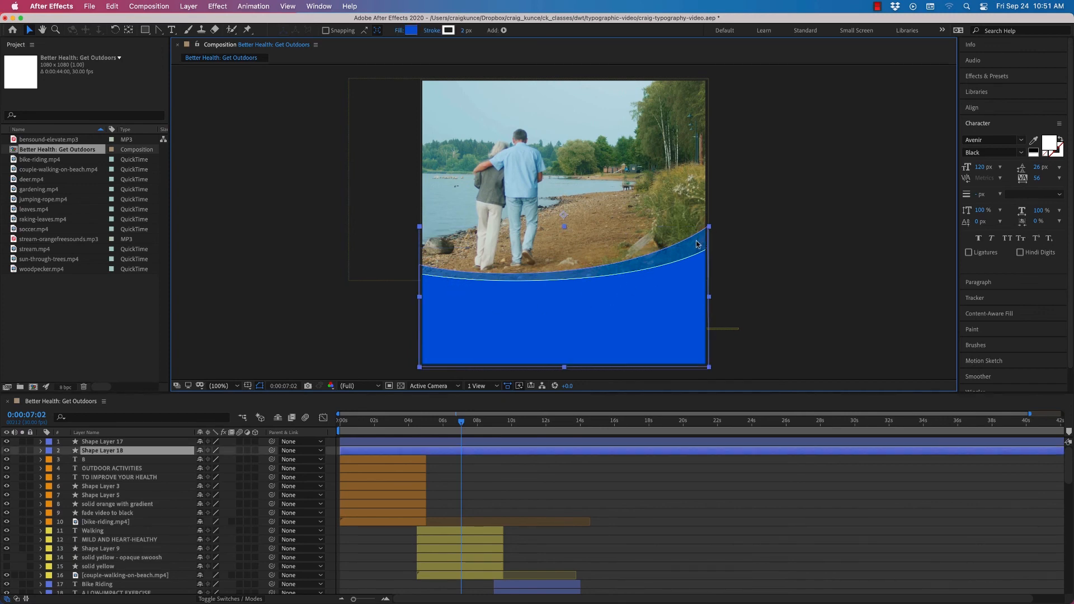
{"action": "left_click_drag", "start_coordinate": [677, 269], "coordinate": [695, 139]}
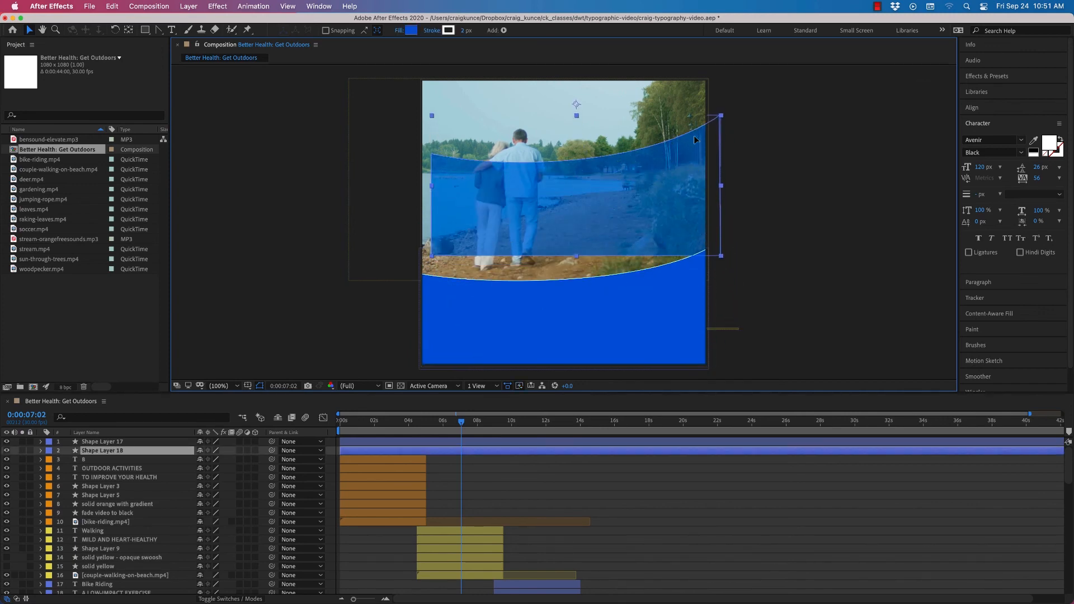
{"action": "key", "text": "Return"}
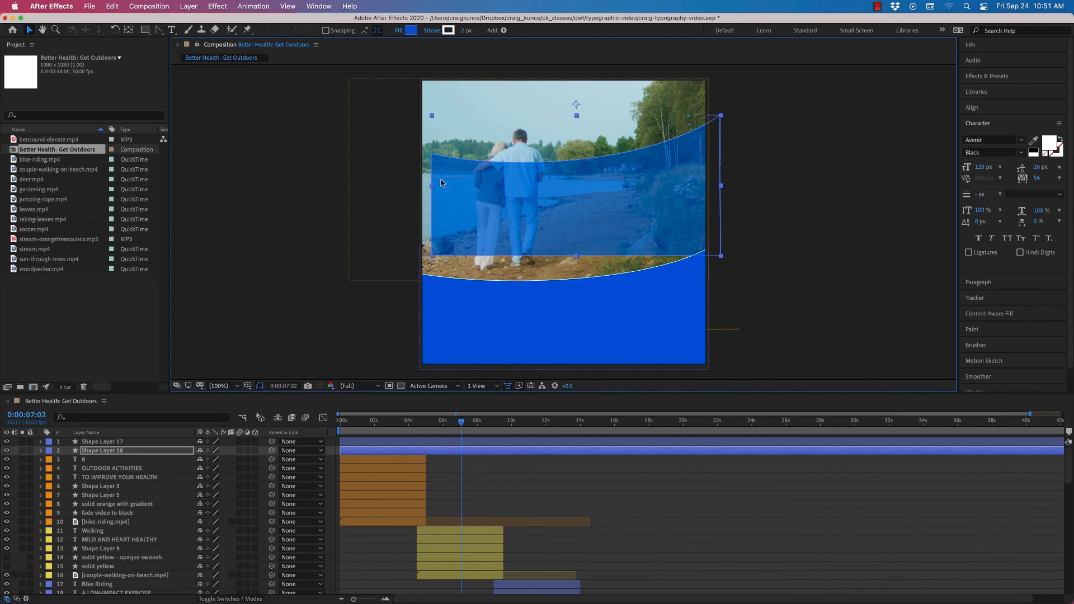
{"action": "left_click", "coordinate": [401, 30]}
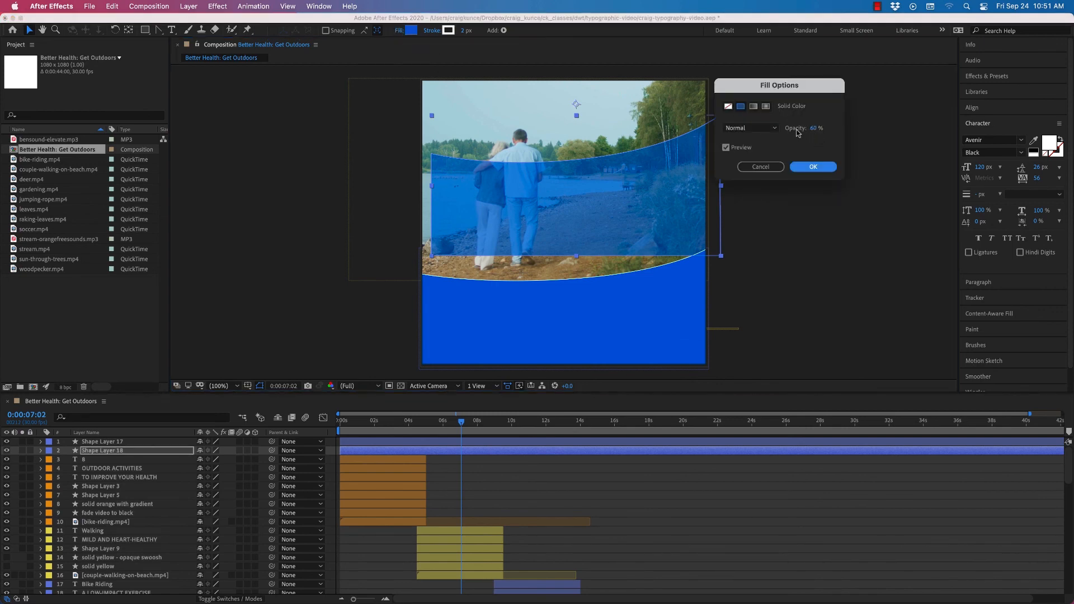
{"action": "left_click_drag", "start_coordinate": [812, 129], "coordinate": [803, 128]}
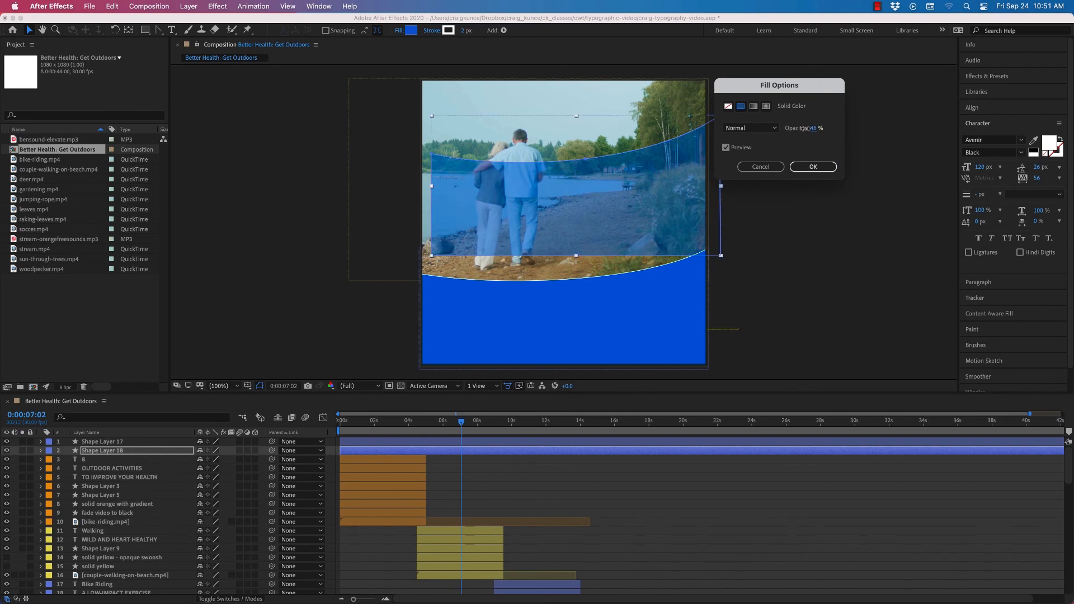
{"action": "left_click", "coordinate": [813, 167]}
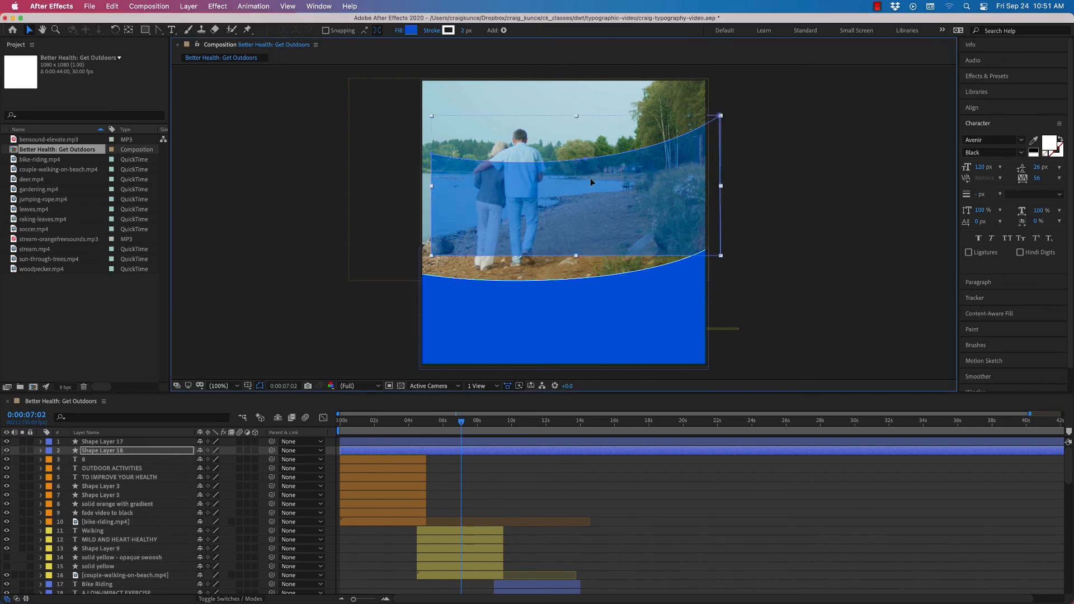
Step: Move Shape Layer 18 back down behind the opaque blue swoosh and deselect it
{"action": "left_click_drag", "start_coordinate": [590, 177], "coordinate": [581, 279]}
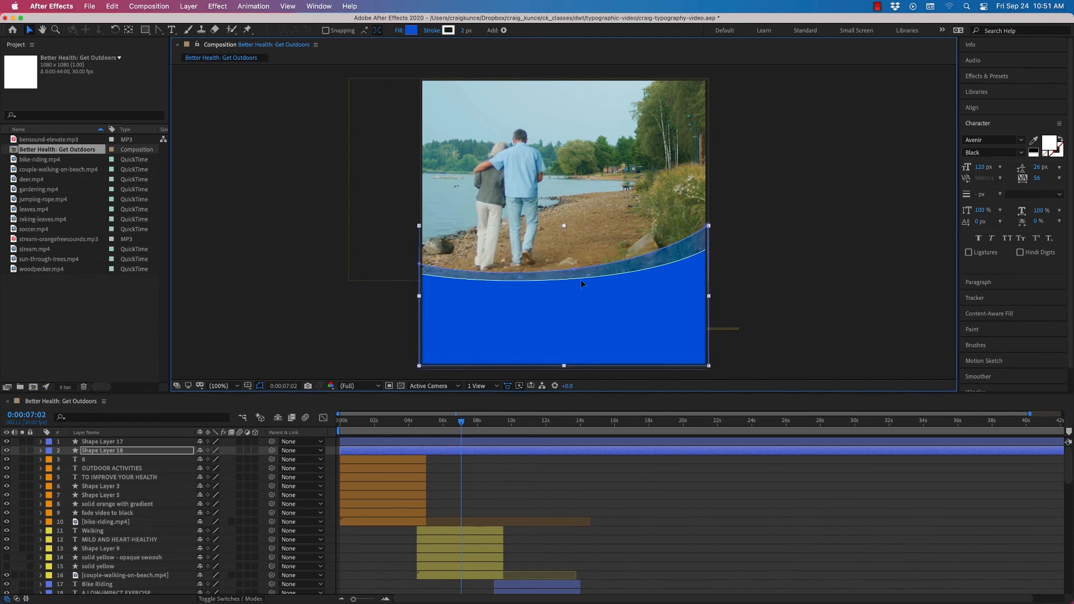
{"action": "left_click", "coordinate": [731, 268]}
{"action": "left_click", "coordinate": [679, 304]}
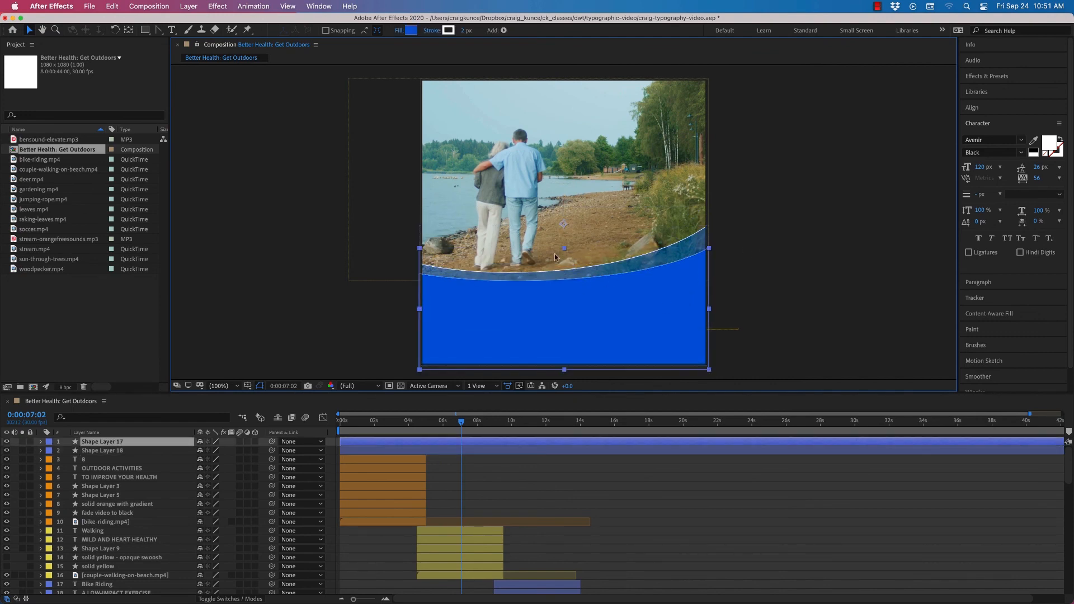
{"action": "left_click", "coordinate": [411, 30]}
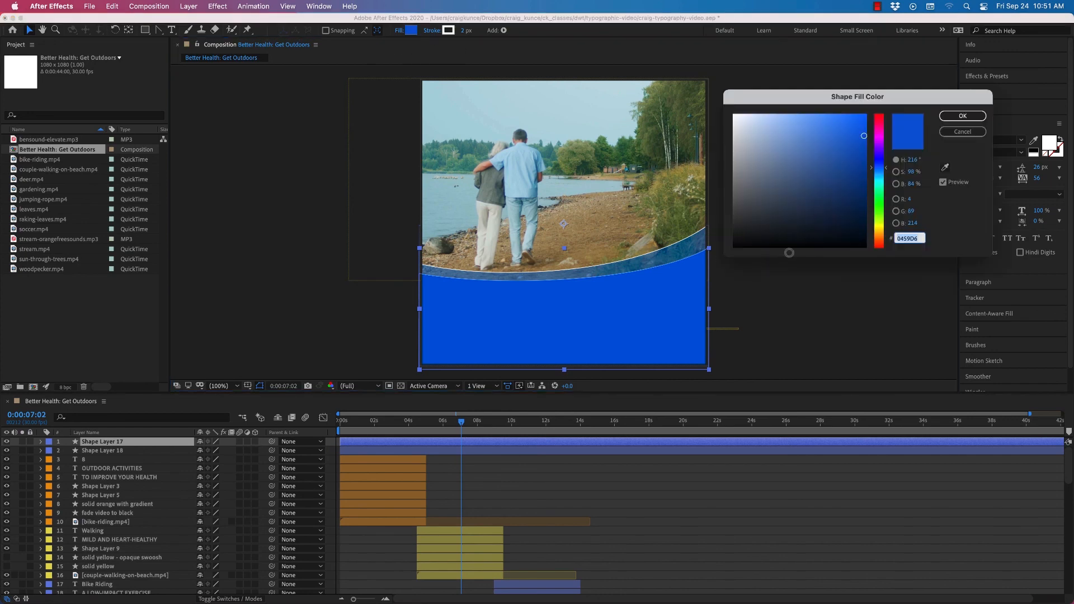
{"action": "left_click", "coordinate": [861, 163]}
{"action": "mouse_move", "coordinate": [861, 163]}
{"action": "left_mouse_down"}
{"action": "mouse_move", "coordinate": [789, 175]}
{"action": "mouse_move", "coordinate": [846, 178]}
{"action": "left_mouse_up"}
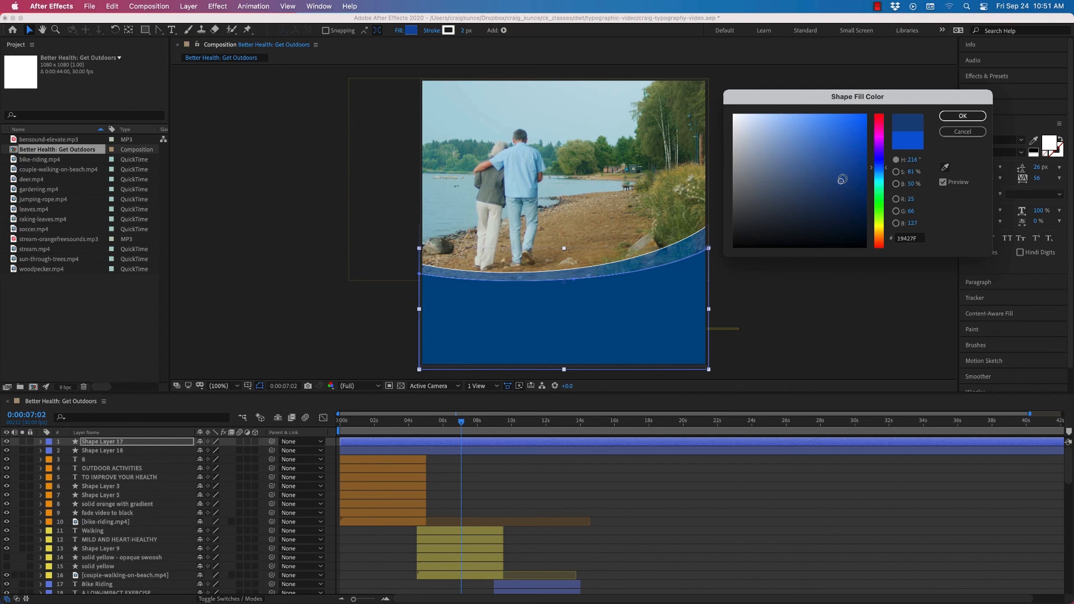
{"action": "left_click", "coordinate": [880, 206]}
{"action": "left_click", "coordinate": [963, 131]}
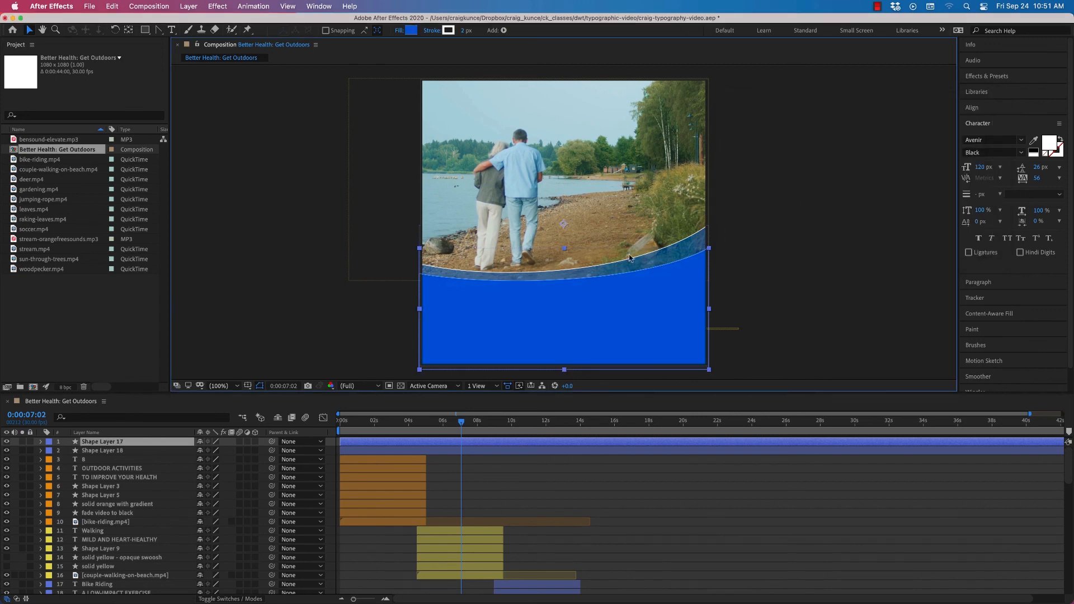
Step: Undo Shape Layer 18's last move and opacity change, and place it back behind the opaque blue swoosh
{"action": "key", "text": "super+z"}
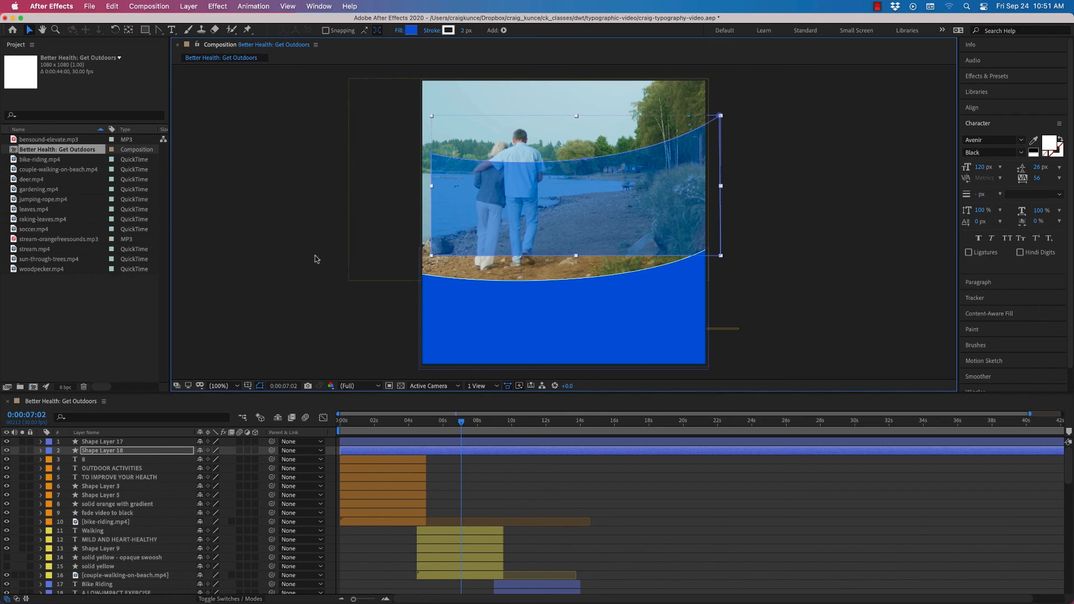
{"action": "key", "text": "super+z"}
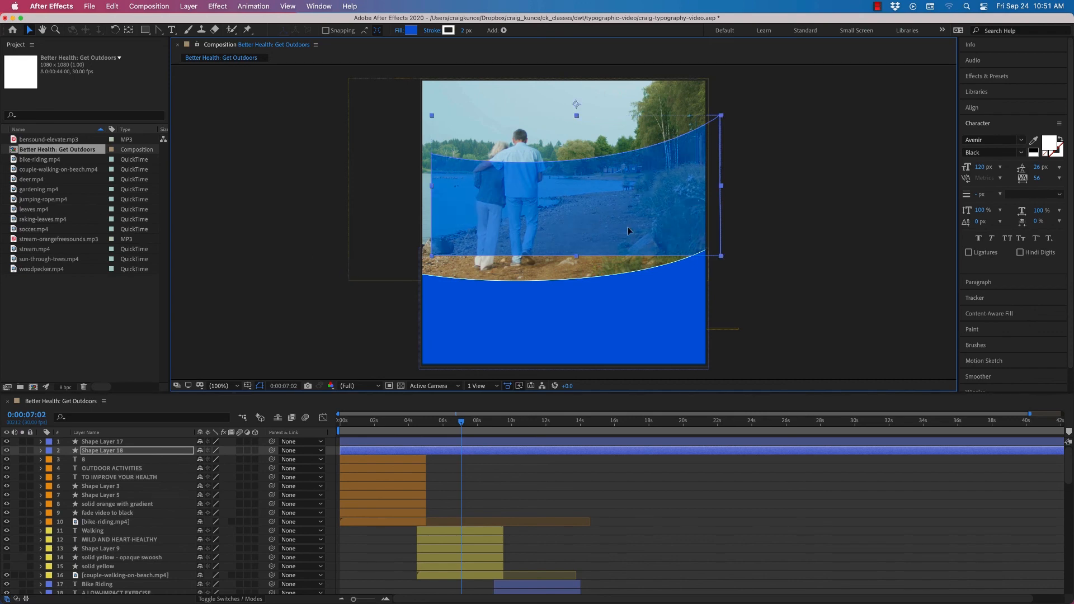
{"action": "left_click_drag", "start_coordinate": [627, 227], "coordinate": [634, 304]}
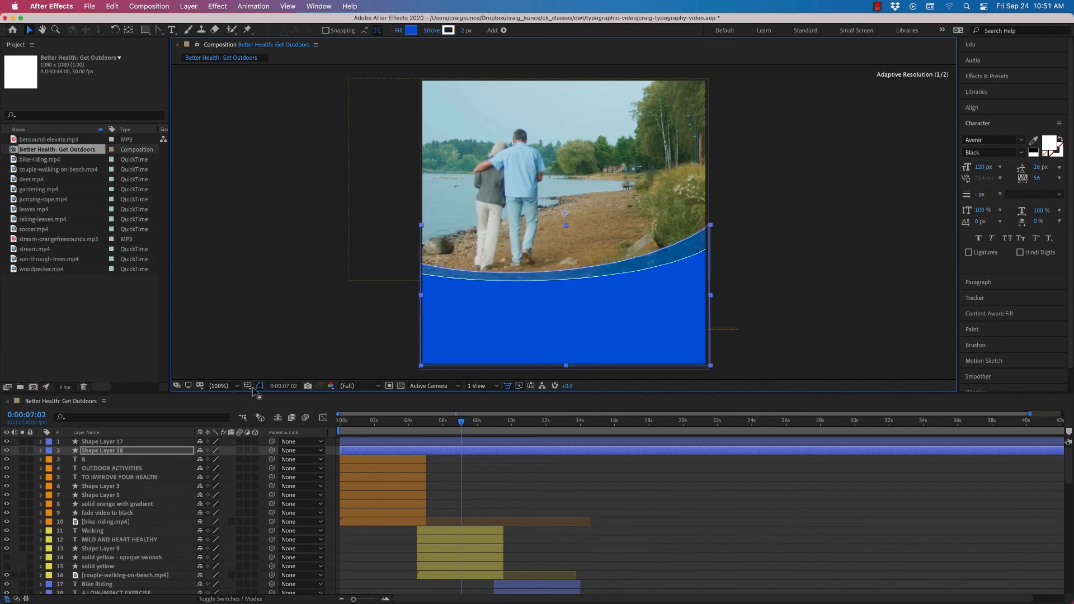
Step: Delete Shape Layer 17 and Shape Layer 18
{"action": "left_click", "coordinate": [109, 441]}
{"action": "left_click", "coordinate": [128, 450], "text": "shift"}
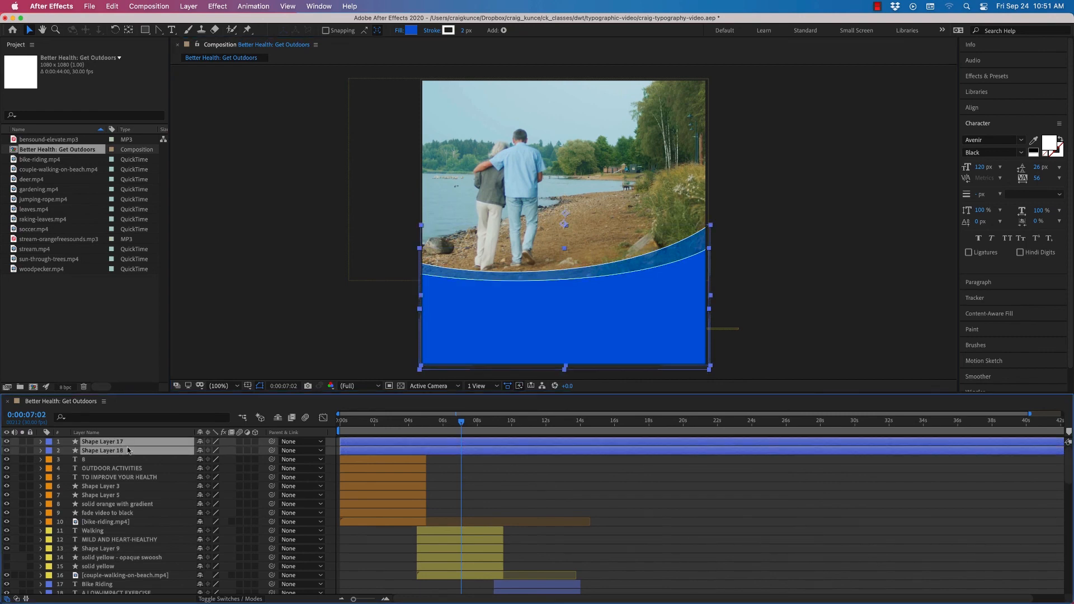
{"action": "key", "text": "Delete"}
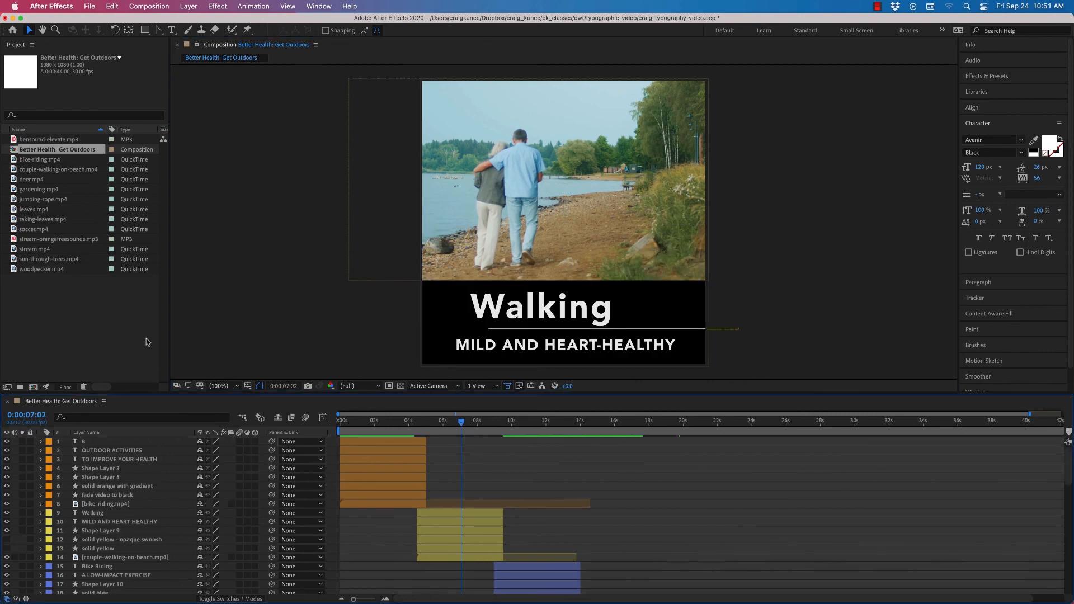
Step: Make the "solid yellow - opaque swoosh" and "solid yellow" layers visible again
{"action": "left_click_drag", "start_coordinate": [7, 540], "coordinate": [7, 549]}
{"action": "left_click", "coordinate": [790, 223]}
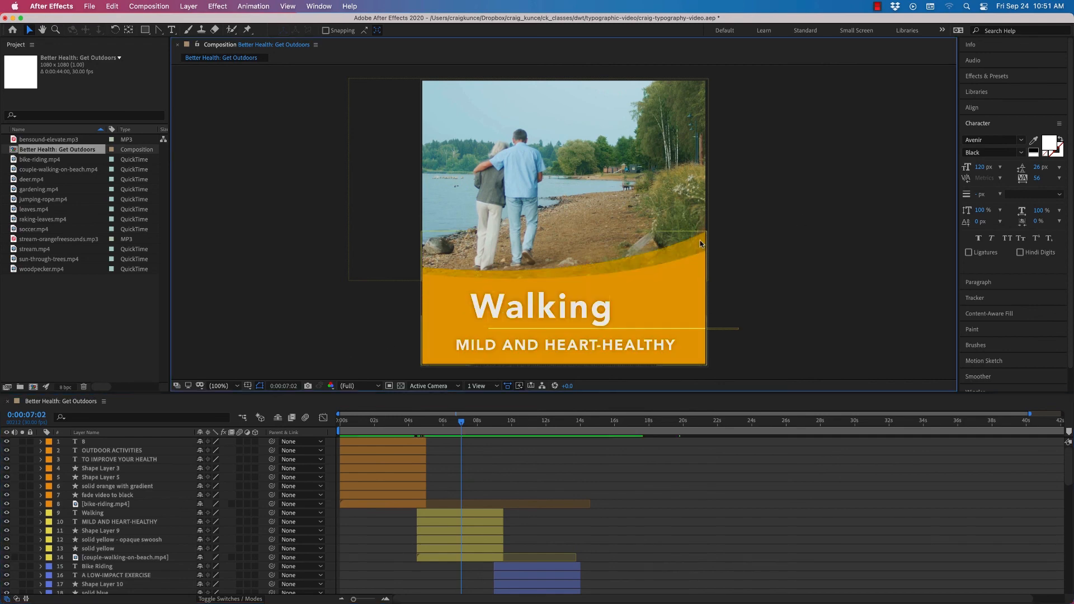
Step: Try moving the yellow swoosh up over the video, undo the move, and clear the selection
{"action": "left_click_drag", "start_coordinate": [703, 237], "coordinate": [718, 130]}
{"action": "key", "text": "super+z"}
{"action": "left_click", "coordinate": [784, 237]}
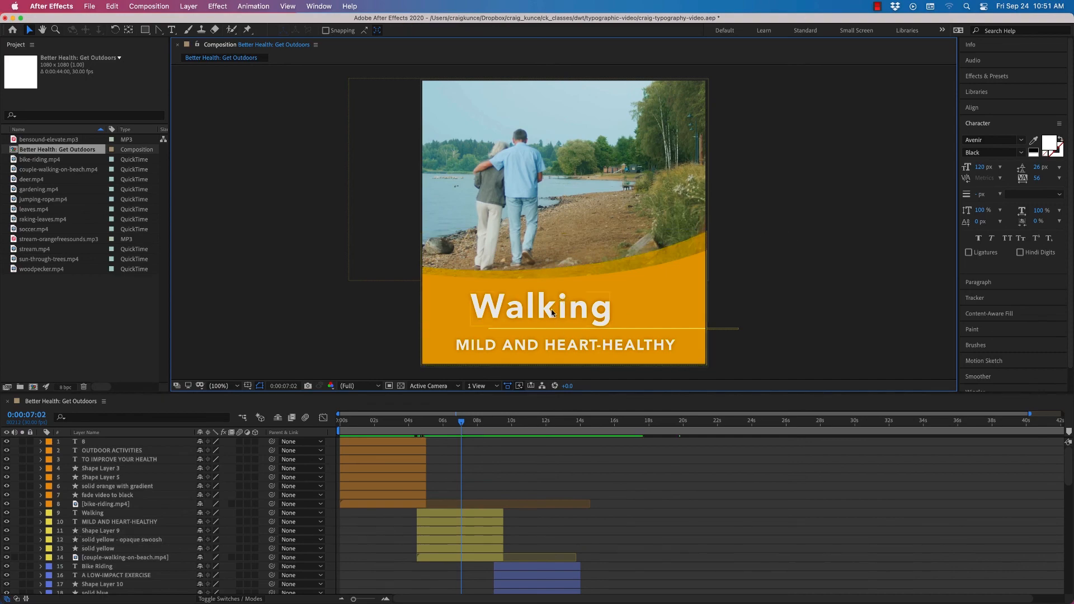